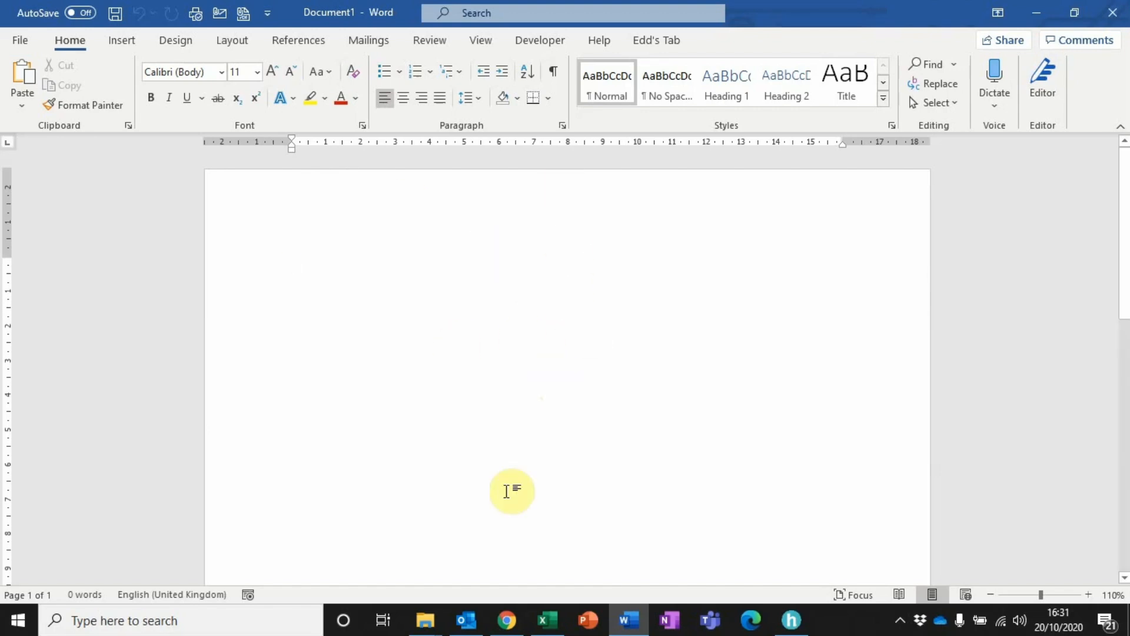
Switch to the Mail Merge List workbook in Excel and examine the column headings in row 1 of the Mailing List sheet
left_click(556, 625)
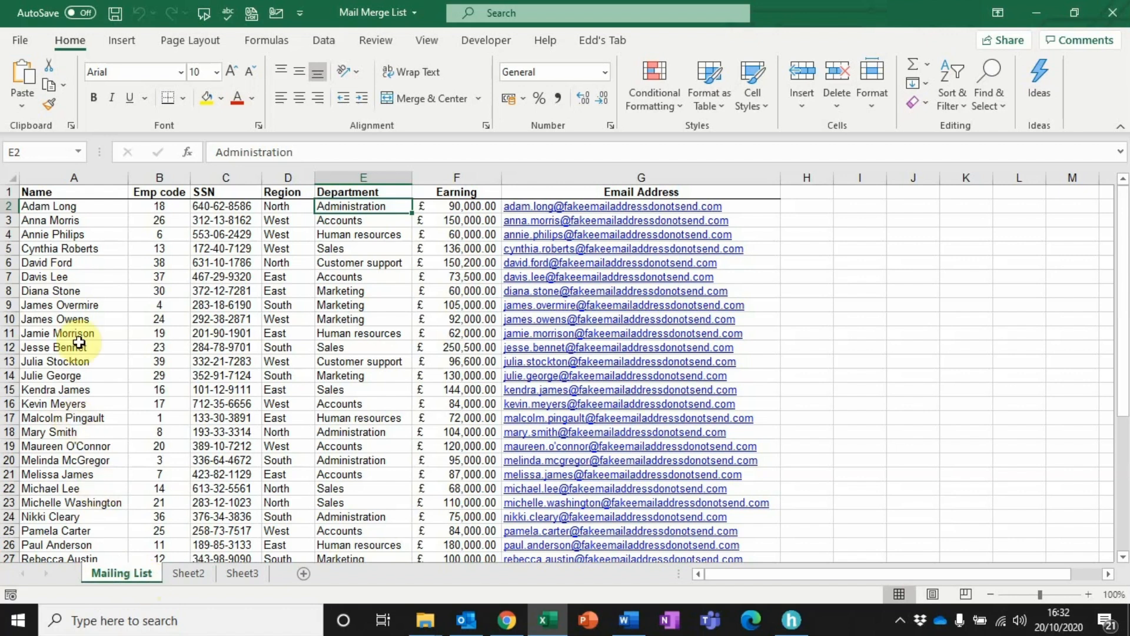
left_click(56, 192)
left_click(156, 192)
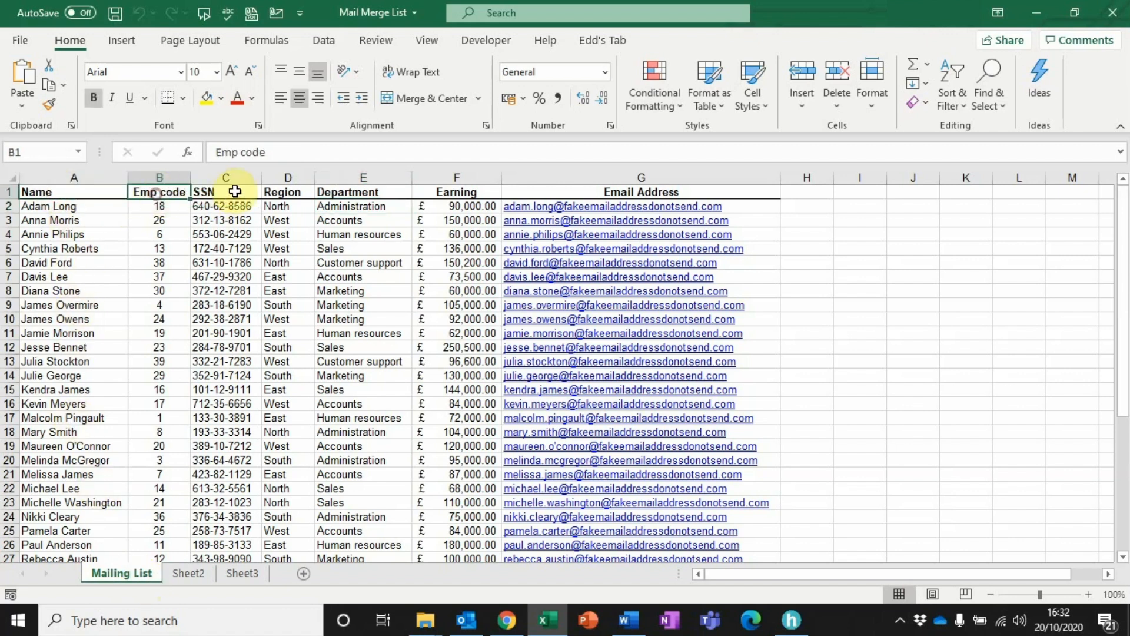
left_click(218, 191)
left_click(276, 191)
left_click(348, 193)
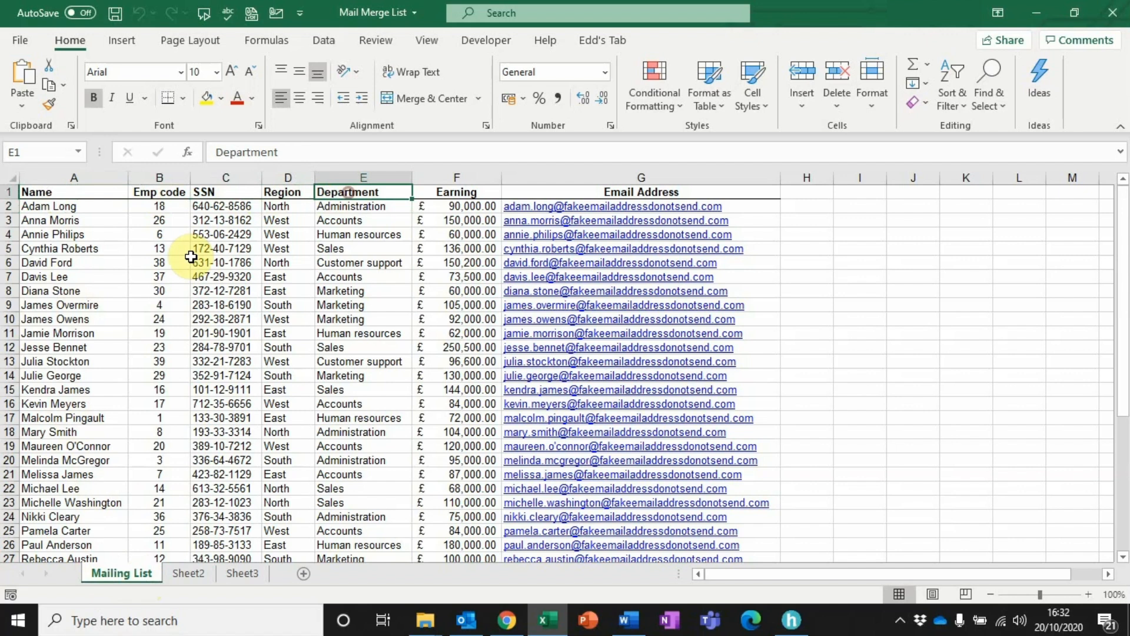
left_click(8, 191)
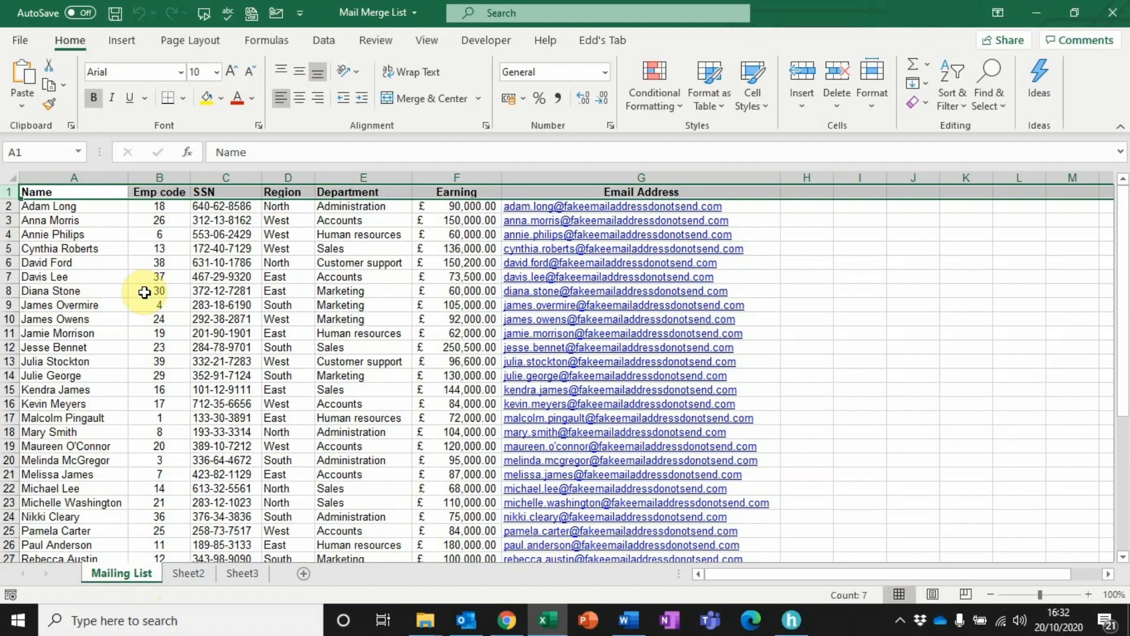
Examine the name, region and department entries of the first employee record in row 2
left_click(80, 208)
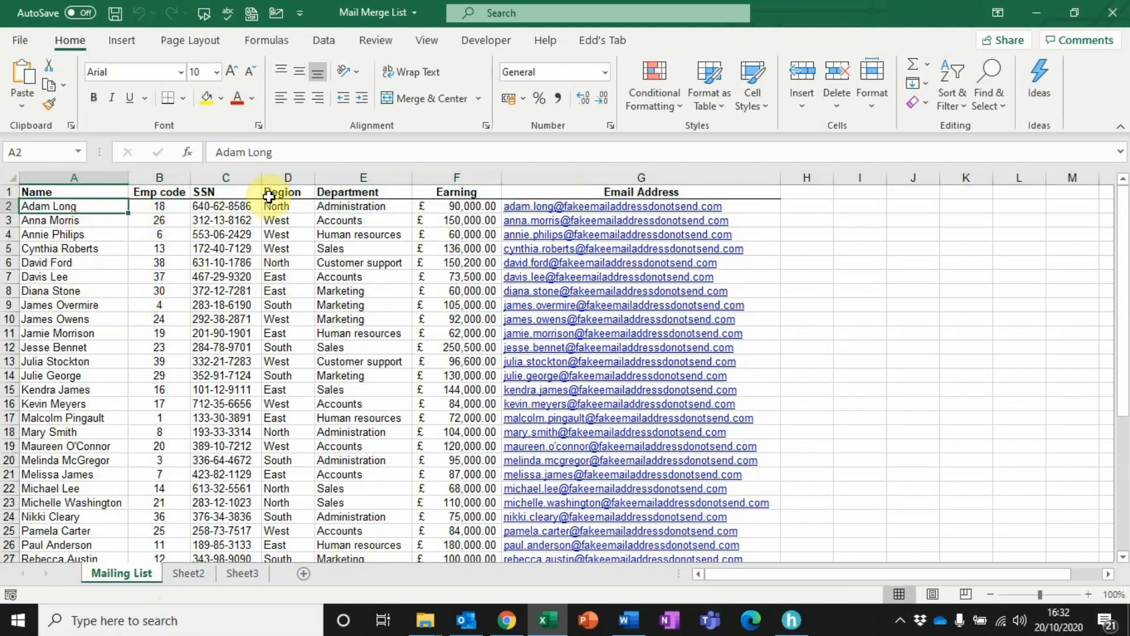
left_click(350, 206)
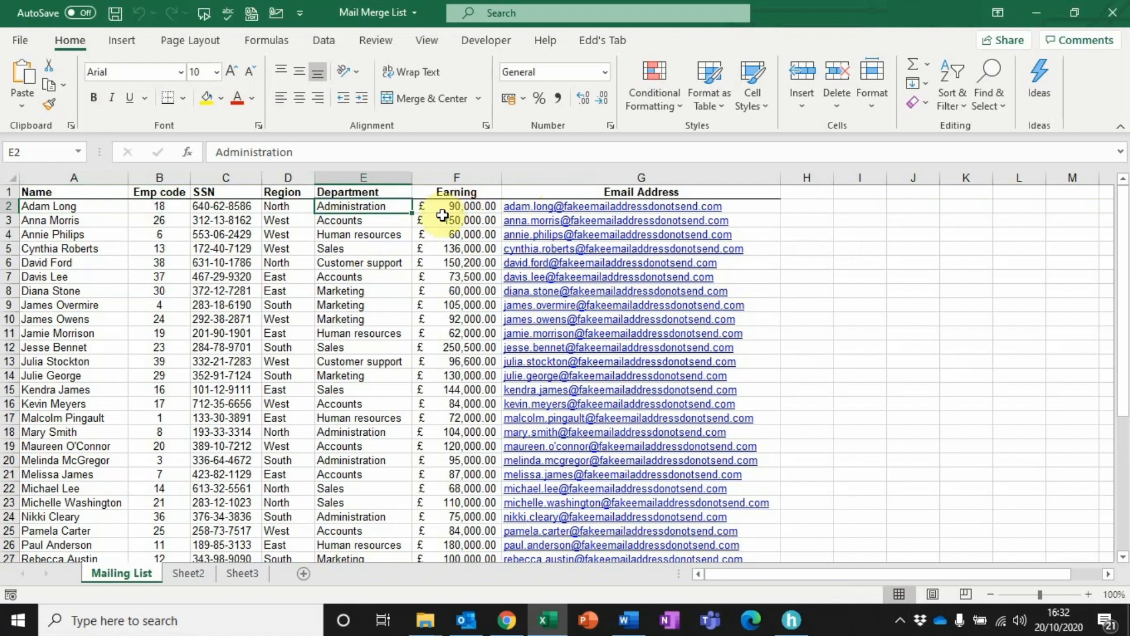
left_click(283, 207)
left_click(88, 205)
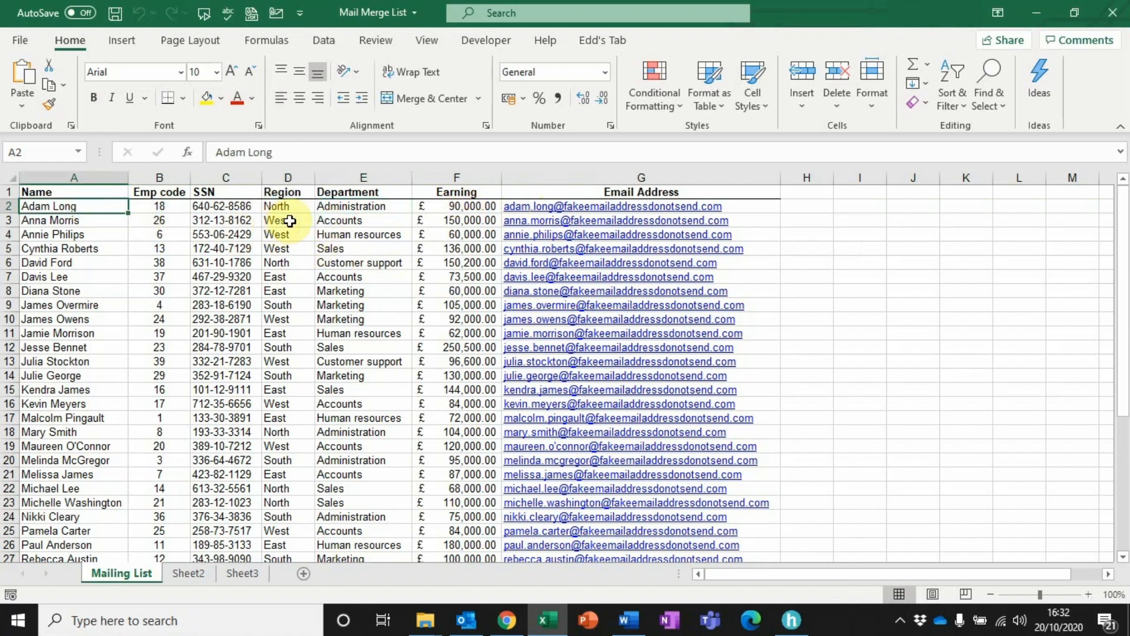
left_click(281, 207)
left_click(347, 208)
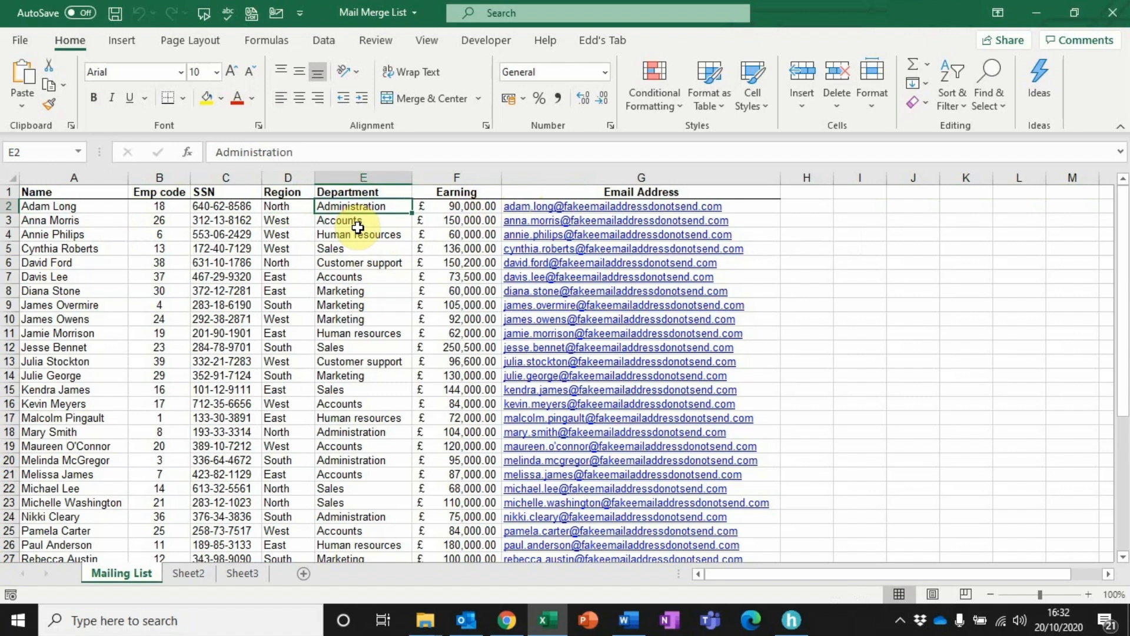
left_click(86, 208)
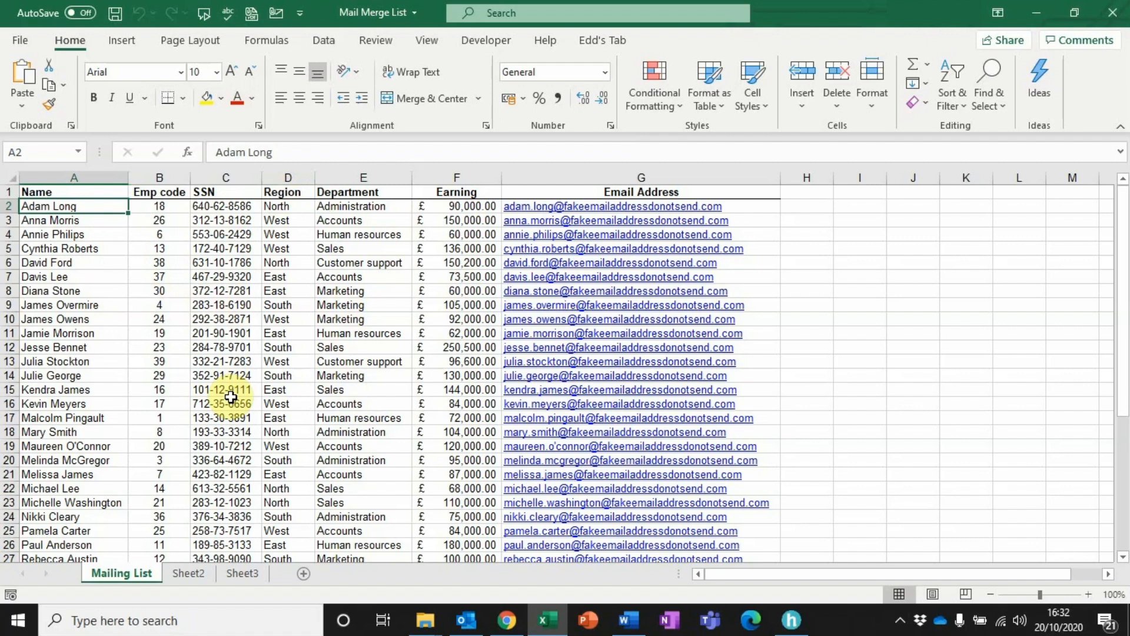
Switch back to the blank Word document and start a mail merge of the E-mail Messages type
left_click(627, 618)
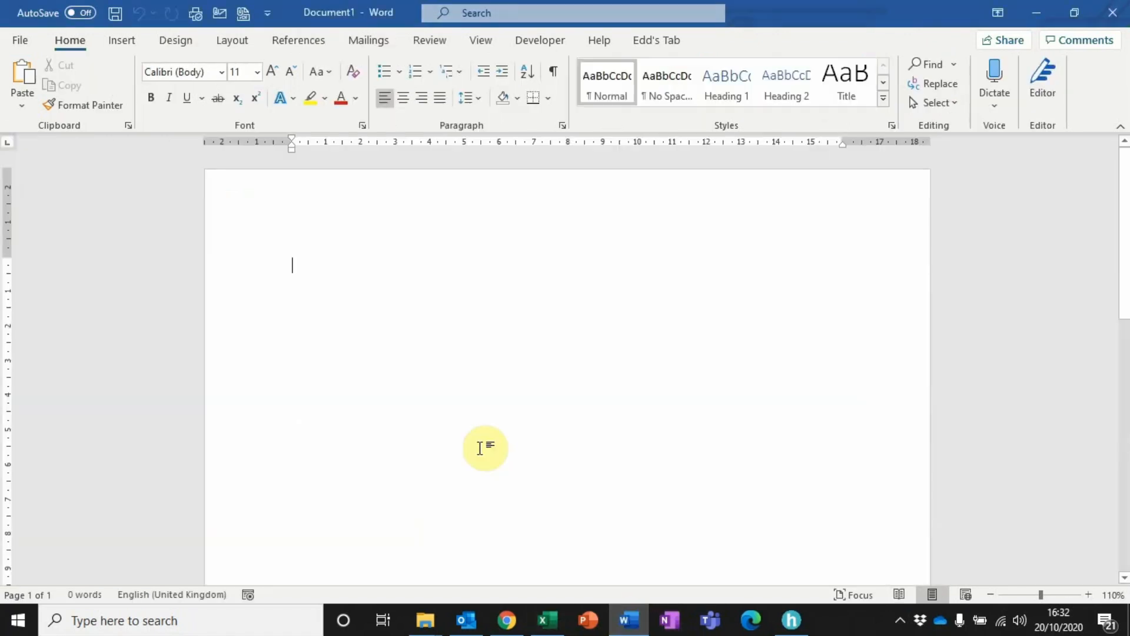
left_click(370, 42)
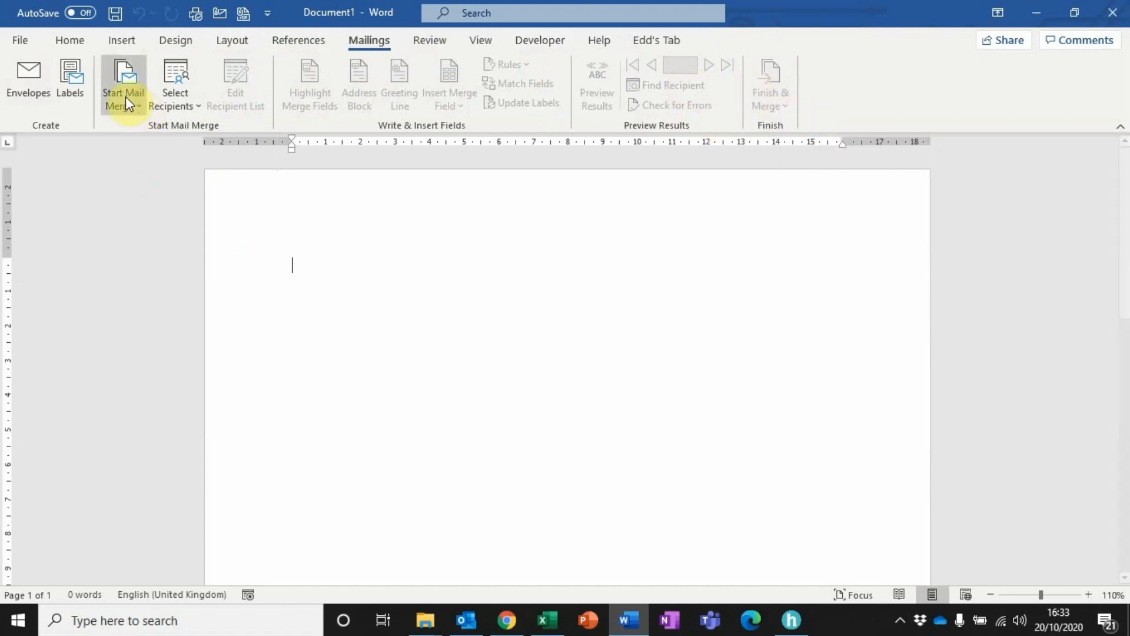
left_click(117, 83)
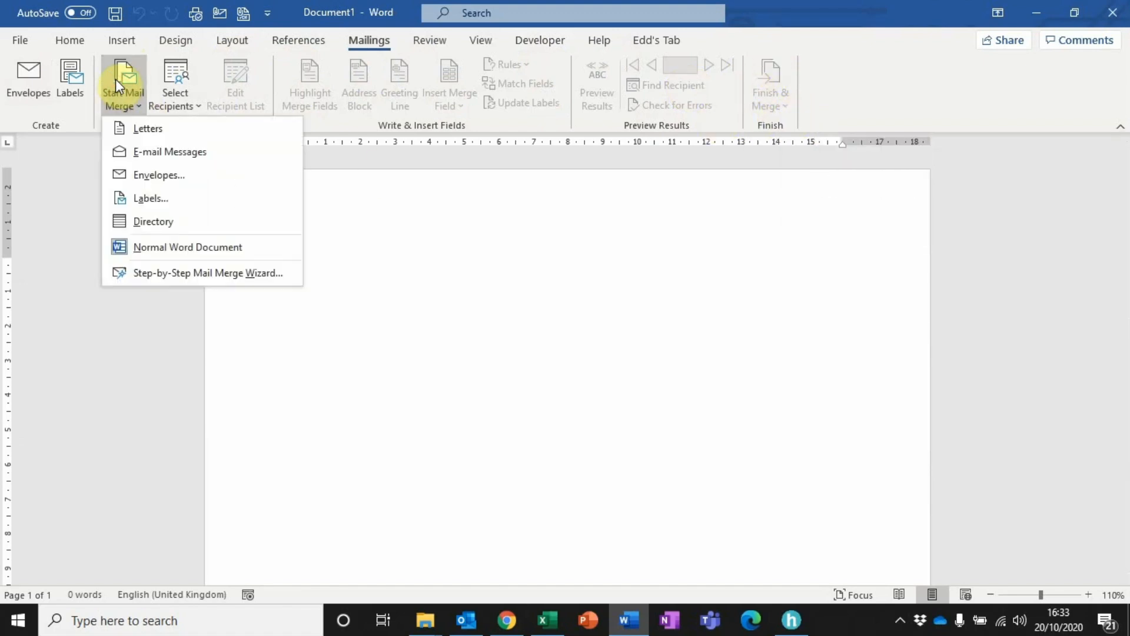
left_click(143, 153)
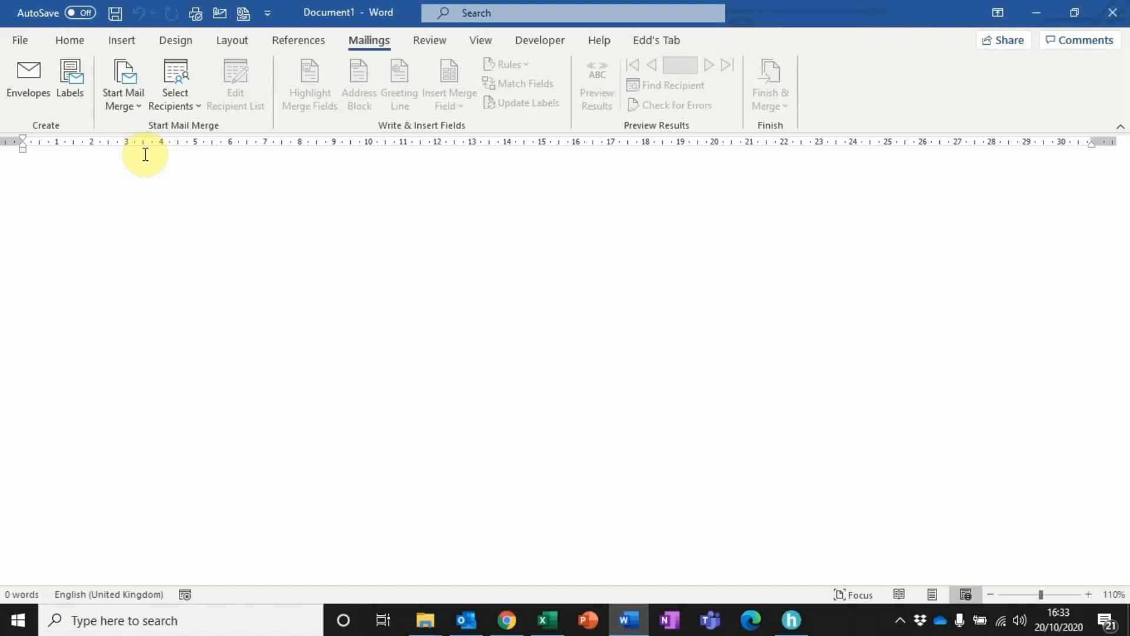
Connect the existing Mail Merge List workbook from Word Lesson Files as recipients, using the Mailing List$ table with column headers in the first row
left_click(185, 89)
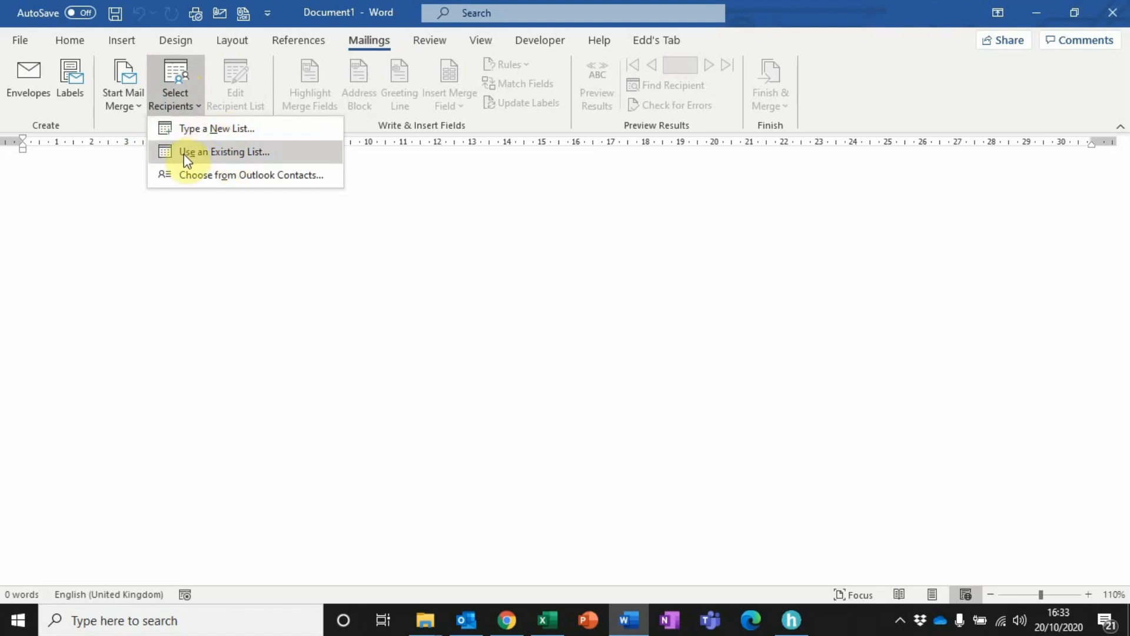
left_click(234, 154)
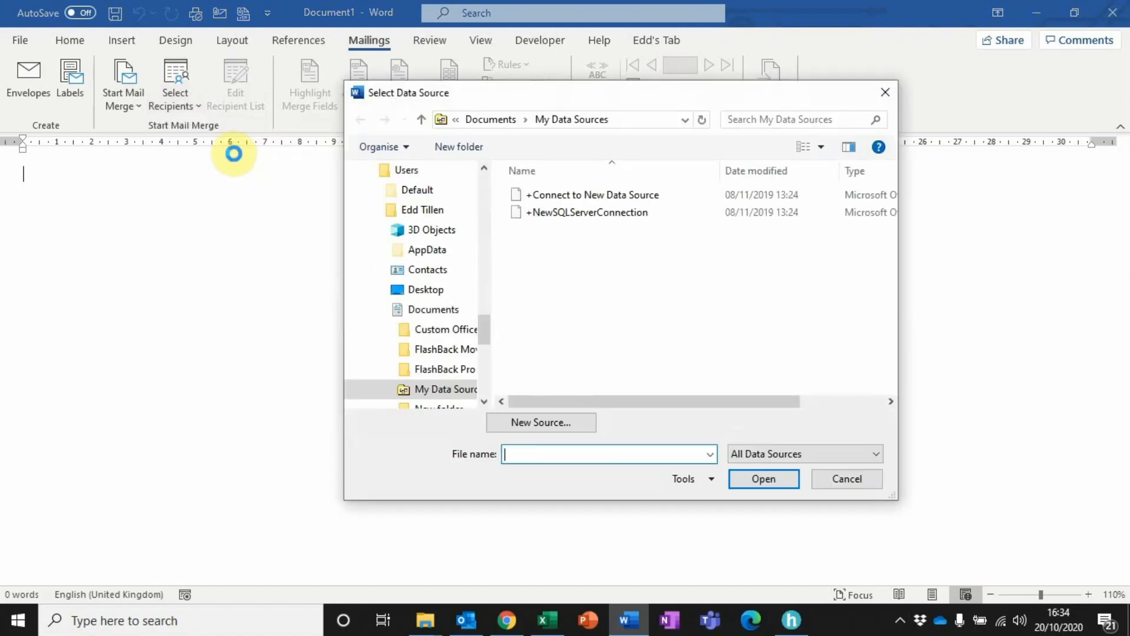
left_click_drag(485, 333, 500, 194)
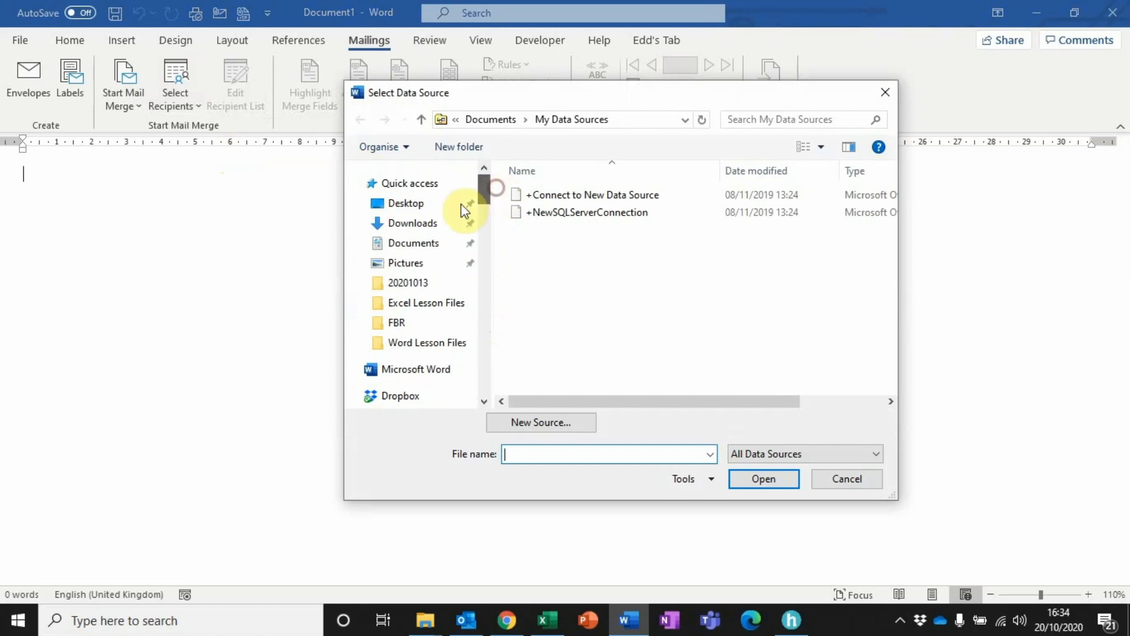
left_click(412, 298)
left_click(497, 119)
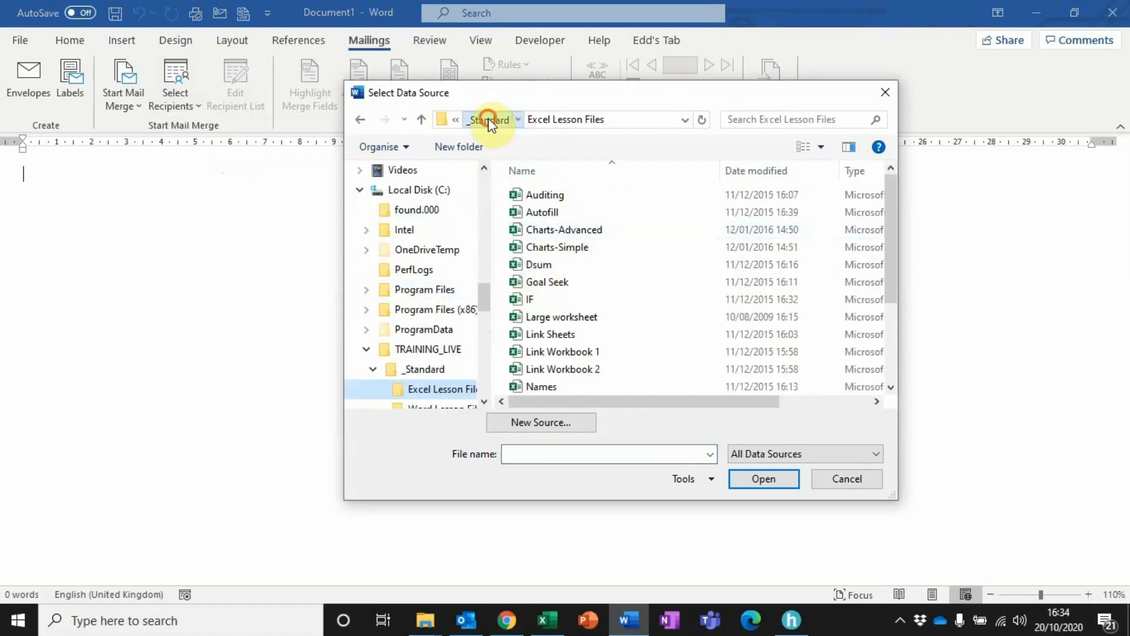
double_click(552, 212)
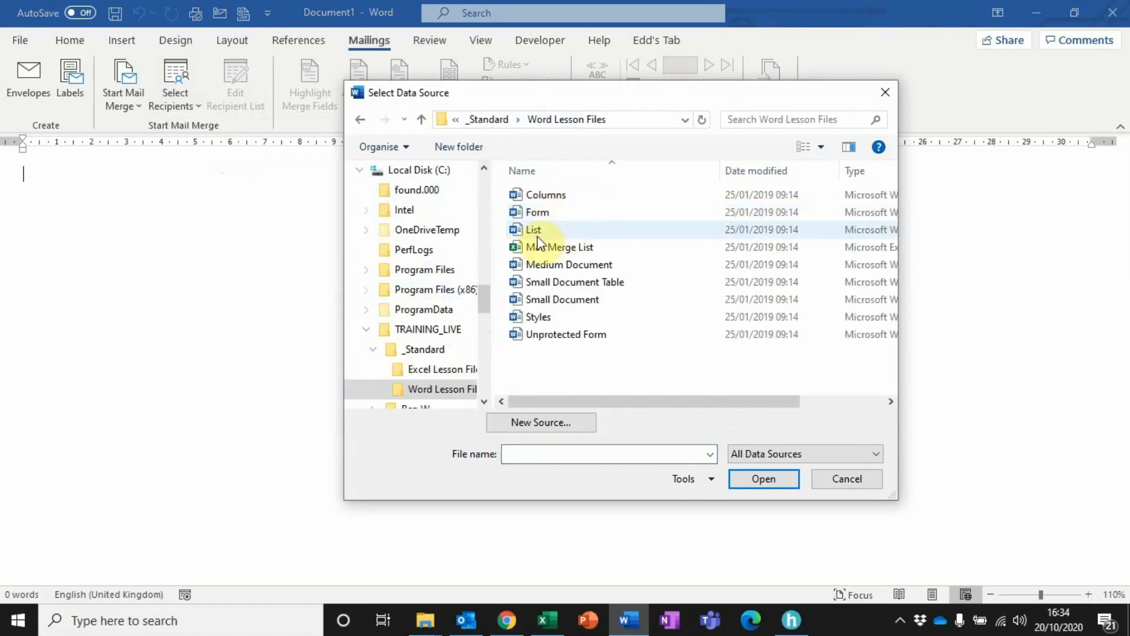
left_click(524, 247)
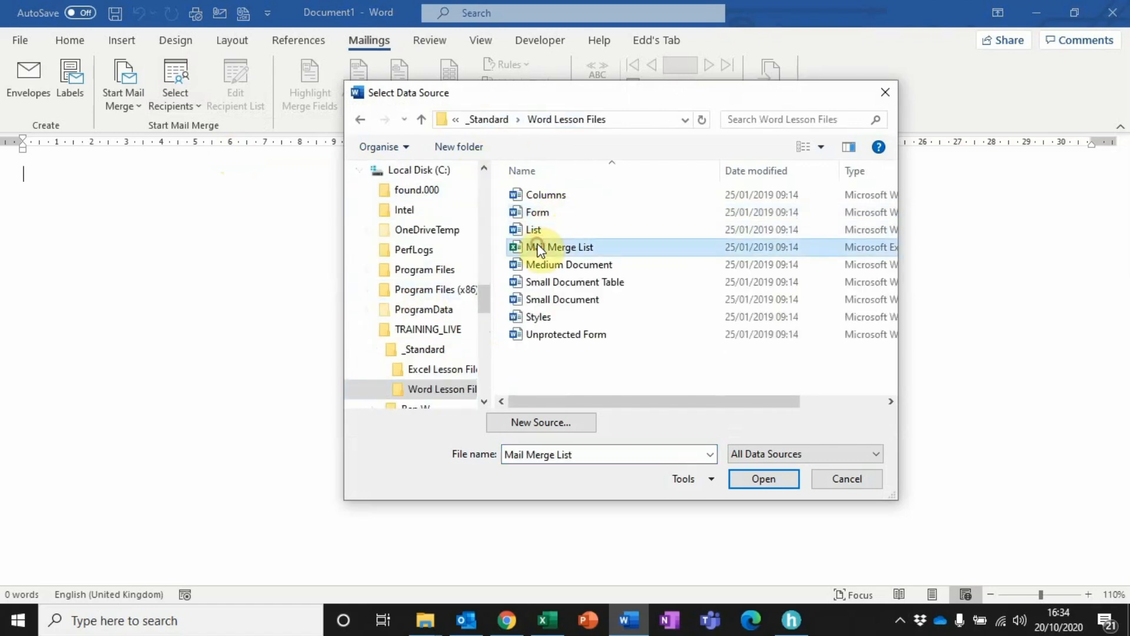
left_click(764, 479)
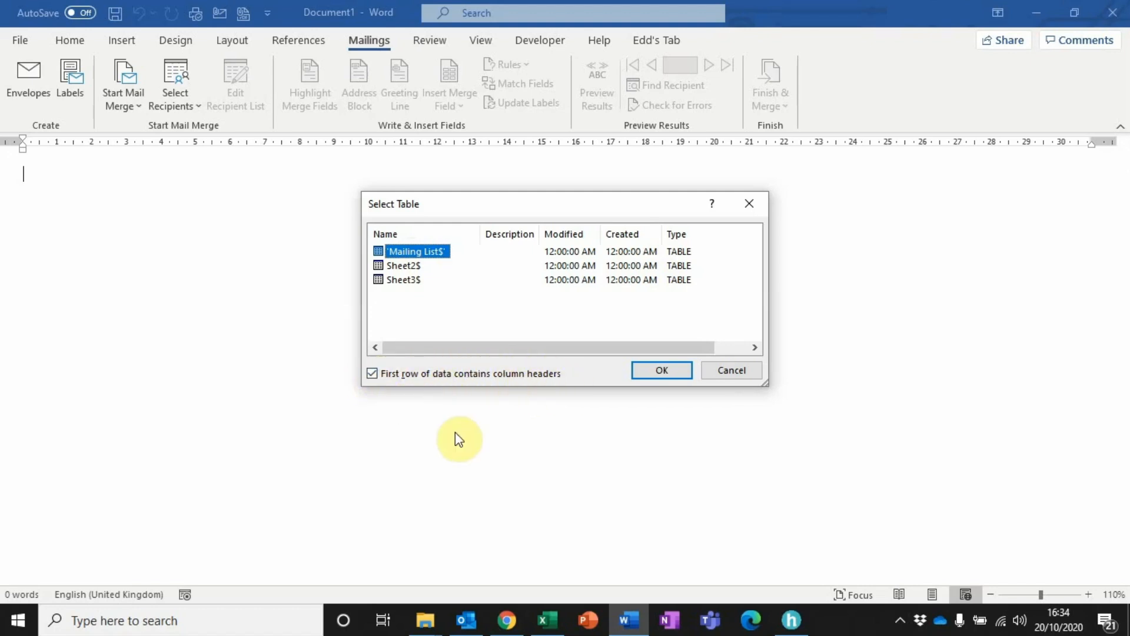
left_click(662, 370)
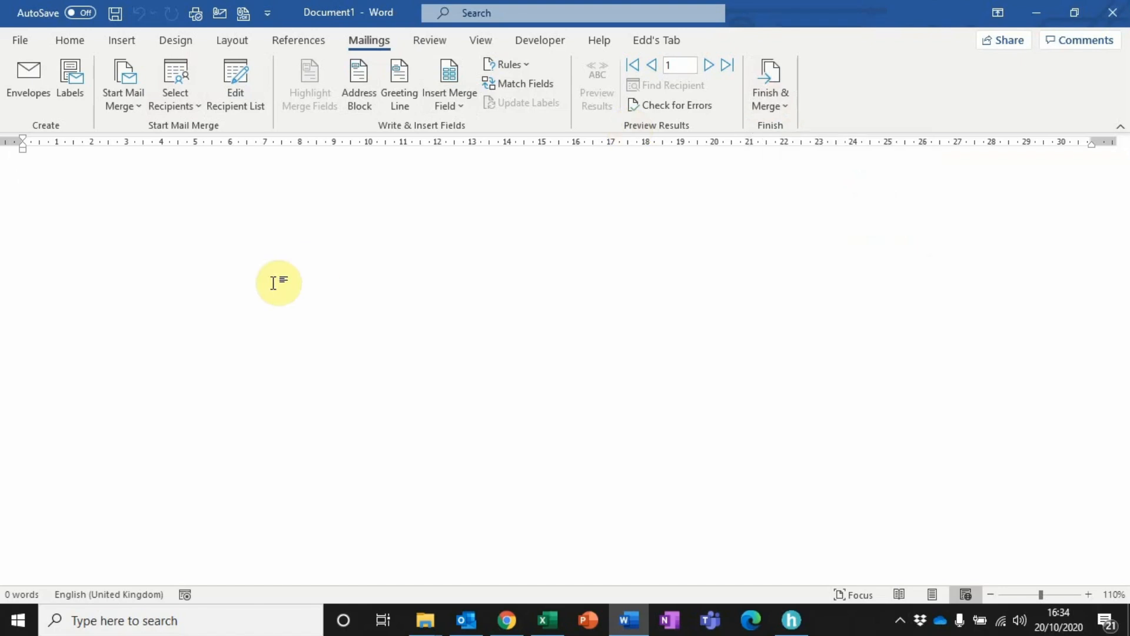
Open the merge recipient list, exclude the first, third and fifth recipients, and include them again
left_click(235, 77)
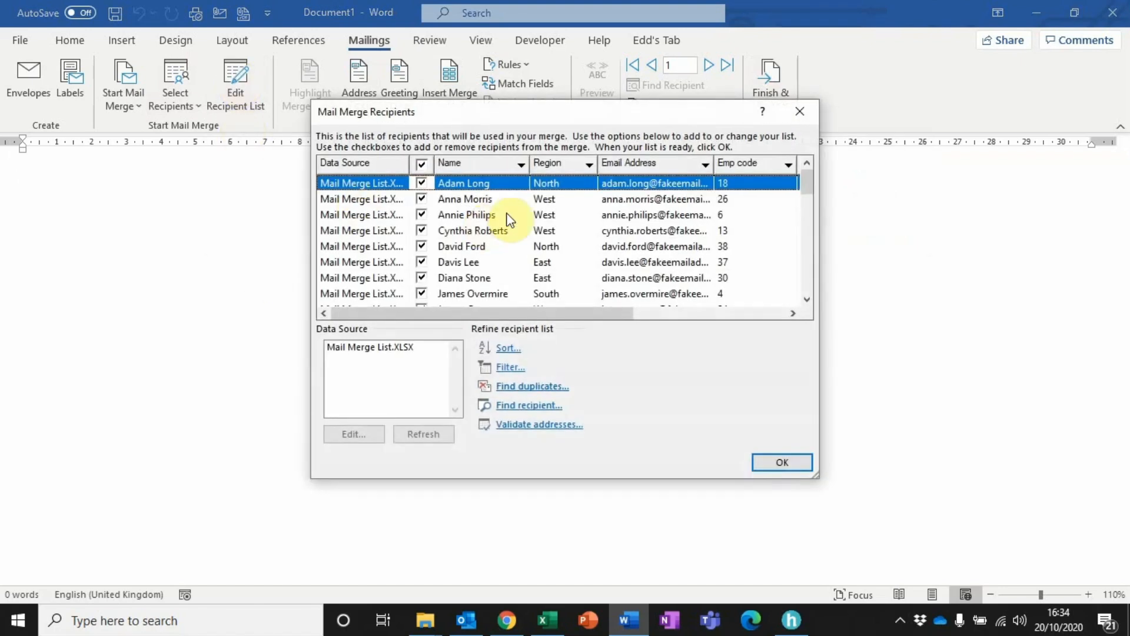
left_click(422, 183)
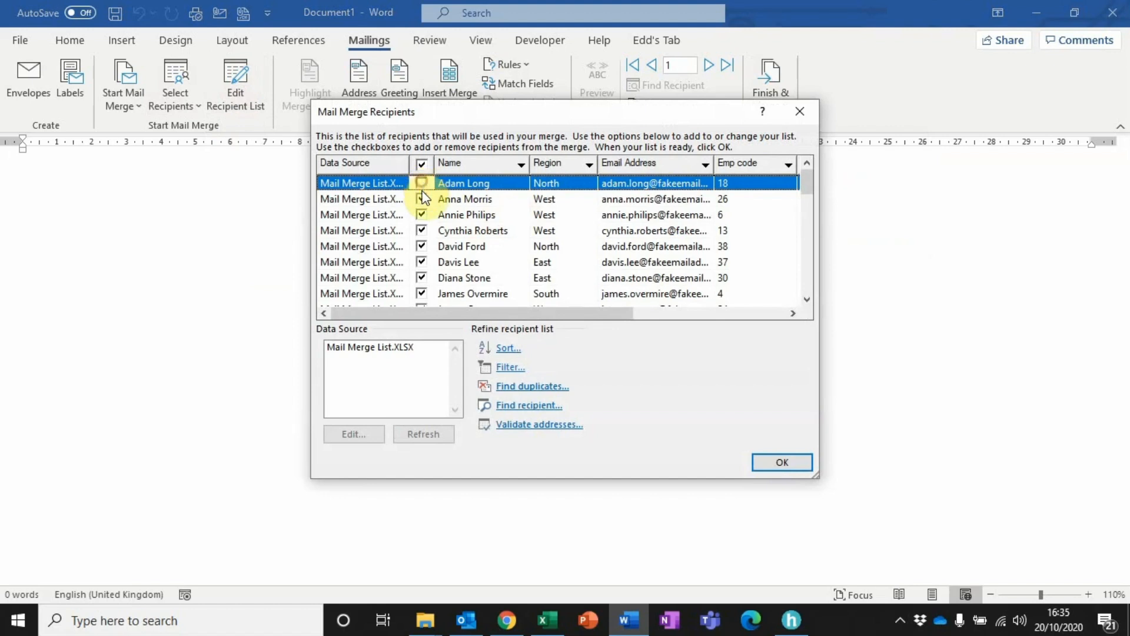
left_click(422, 214)
left_click(421, 246)
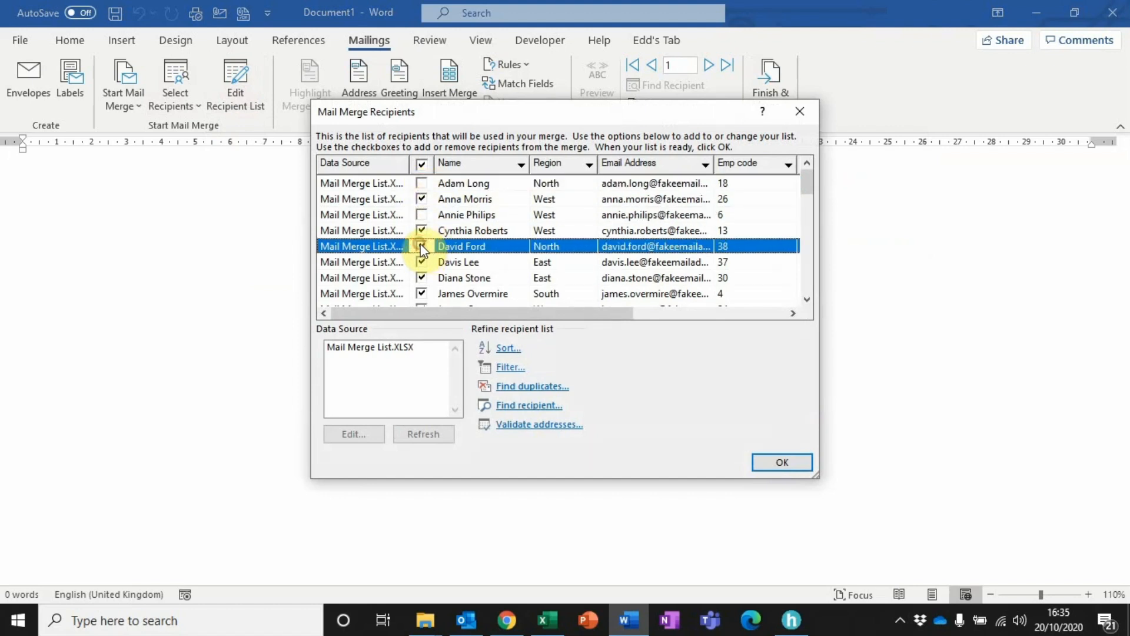
left_click(421, 215)
left_click(421, 183)
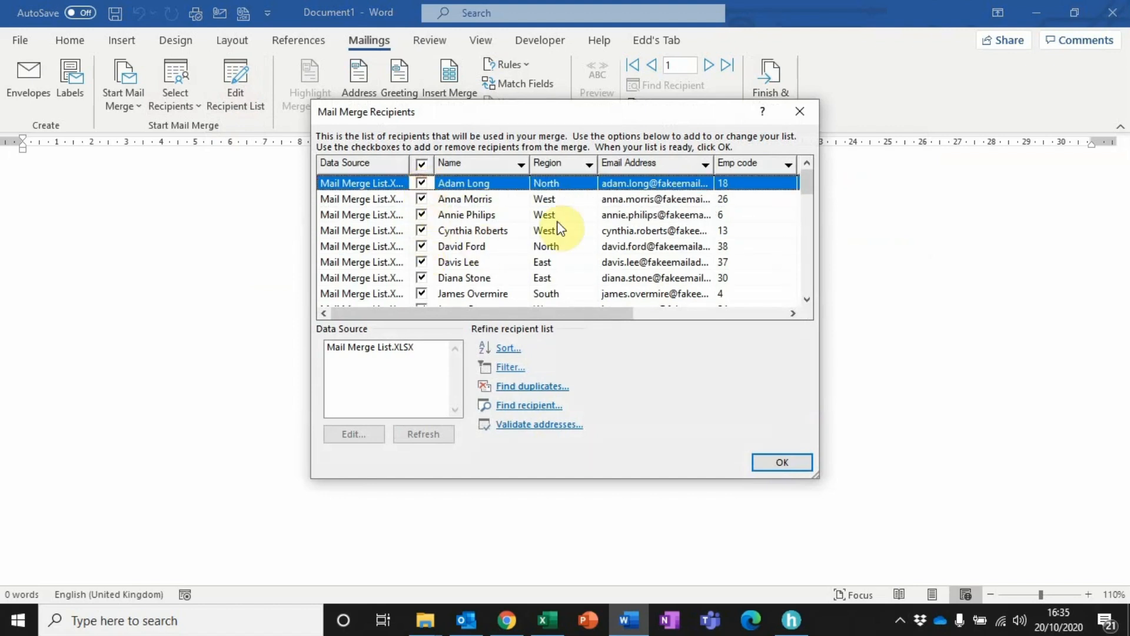
Filter the merge recipients to the North region, remove the filter again and accept the recipient list
left_click(587, 166)
left_click(581, 246)
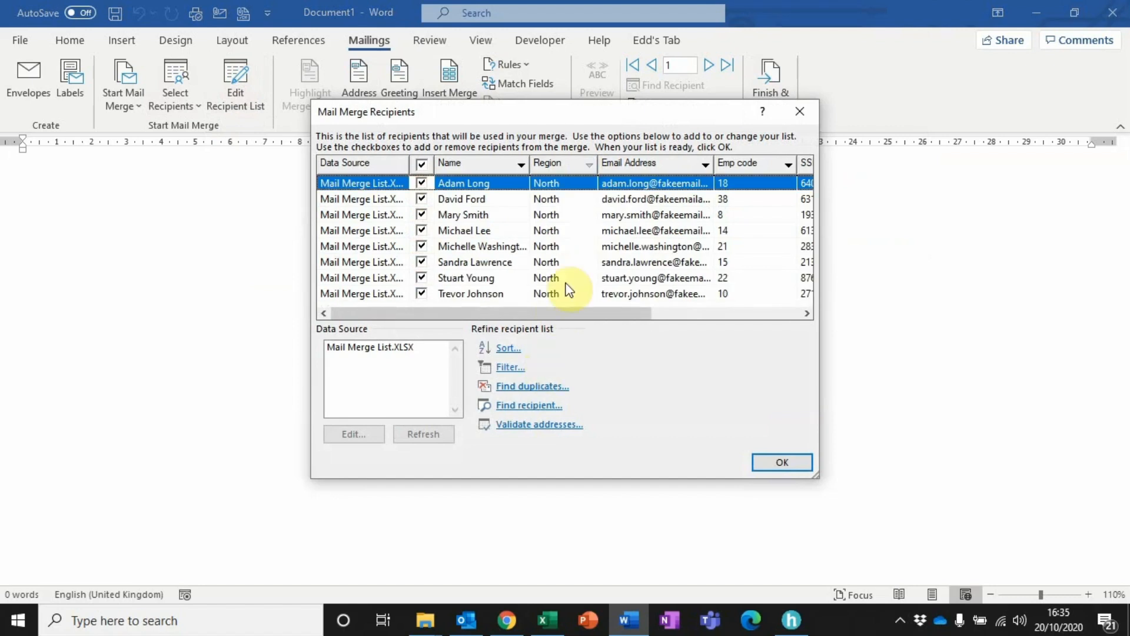
left_click(588, 165)
left_click(570, 228)
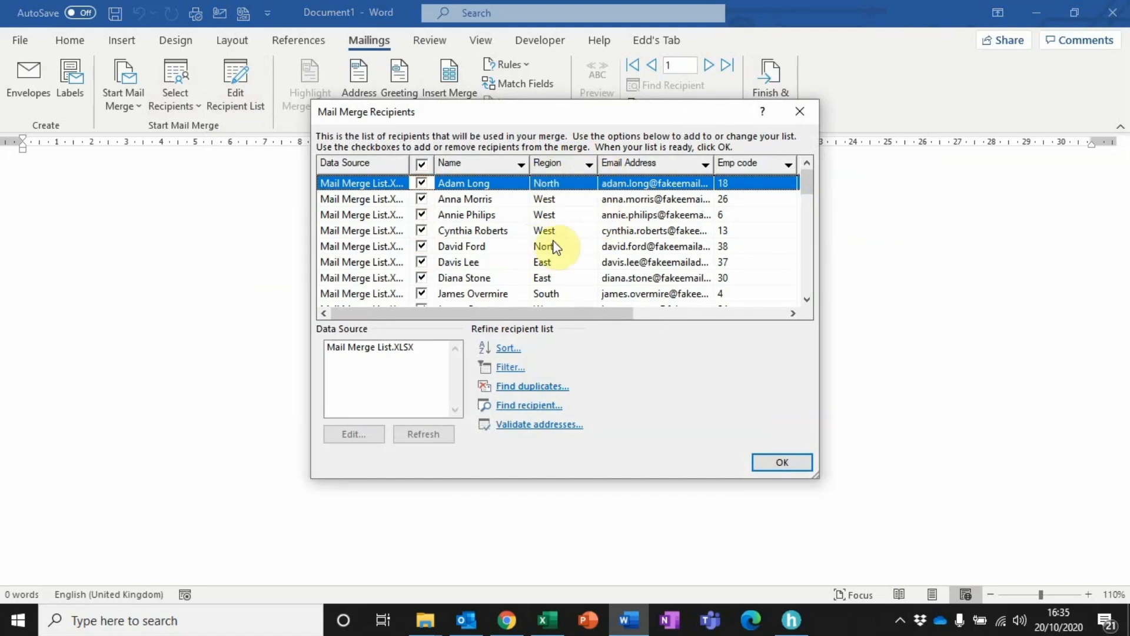
left_click(787, 458)
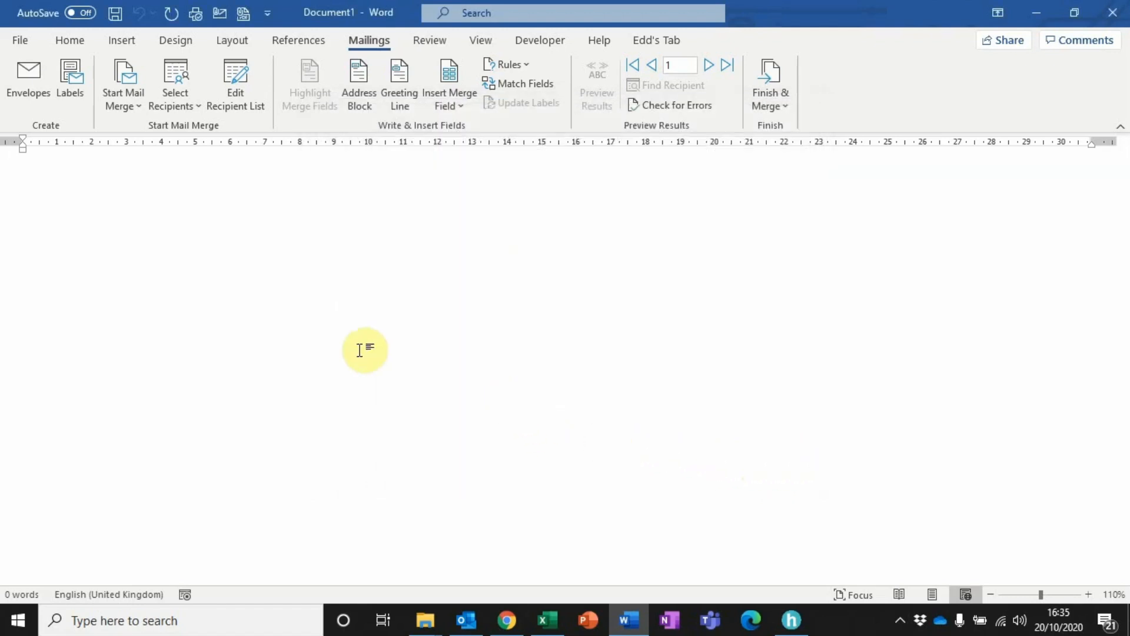
Write the greeting line "Dear «Name»," using the Name merge field, and start a new paragraph below it
type("Dear")
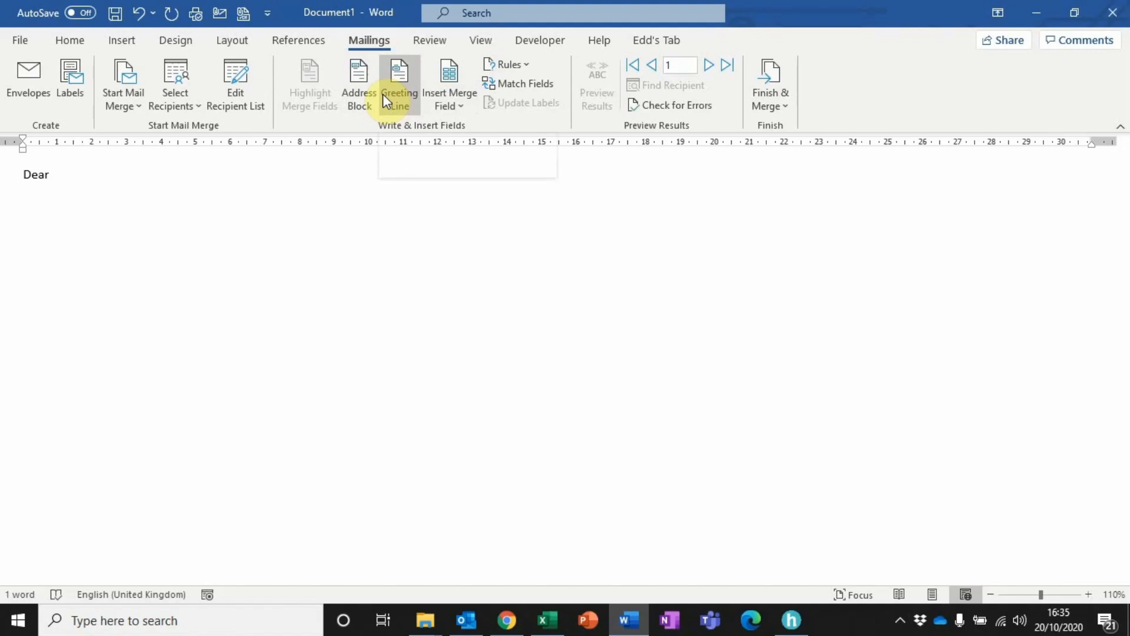
left_click(461, 104)
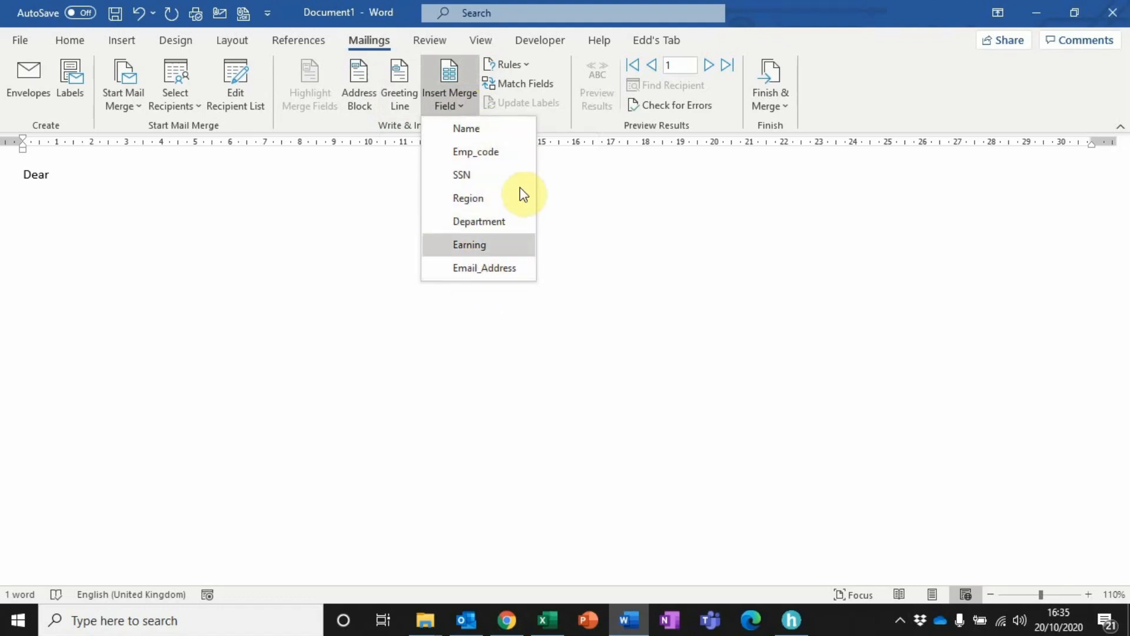
left_click(474, 126)
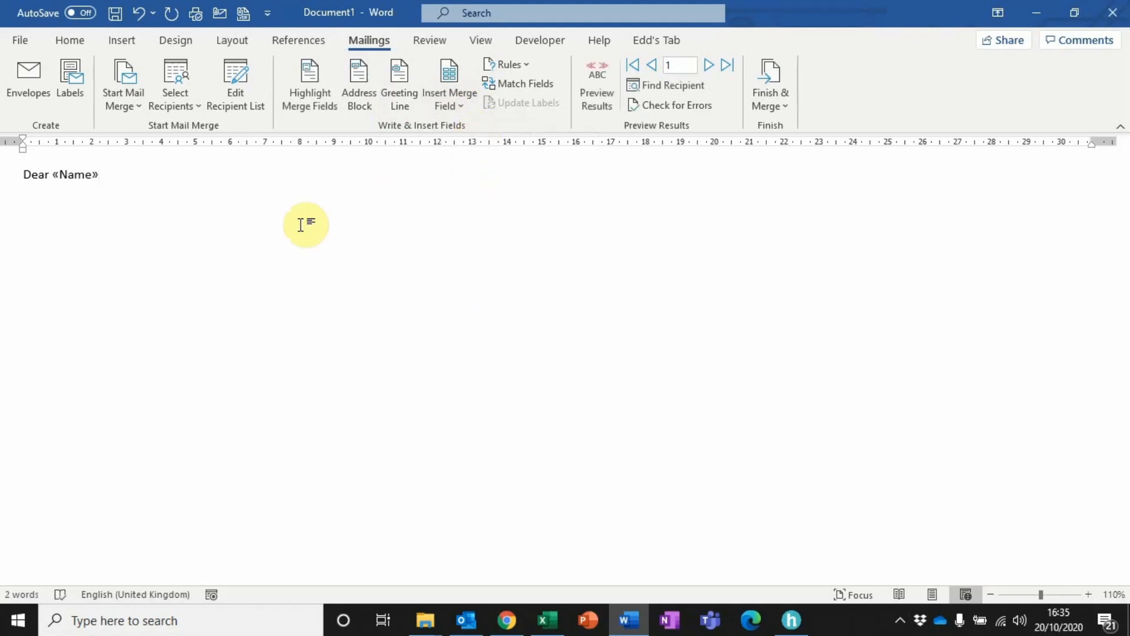
type(",")
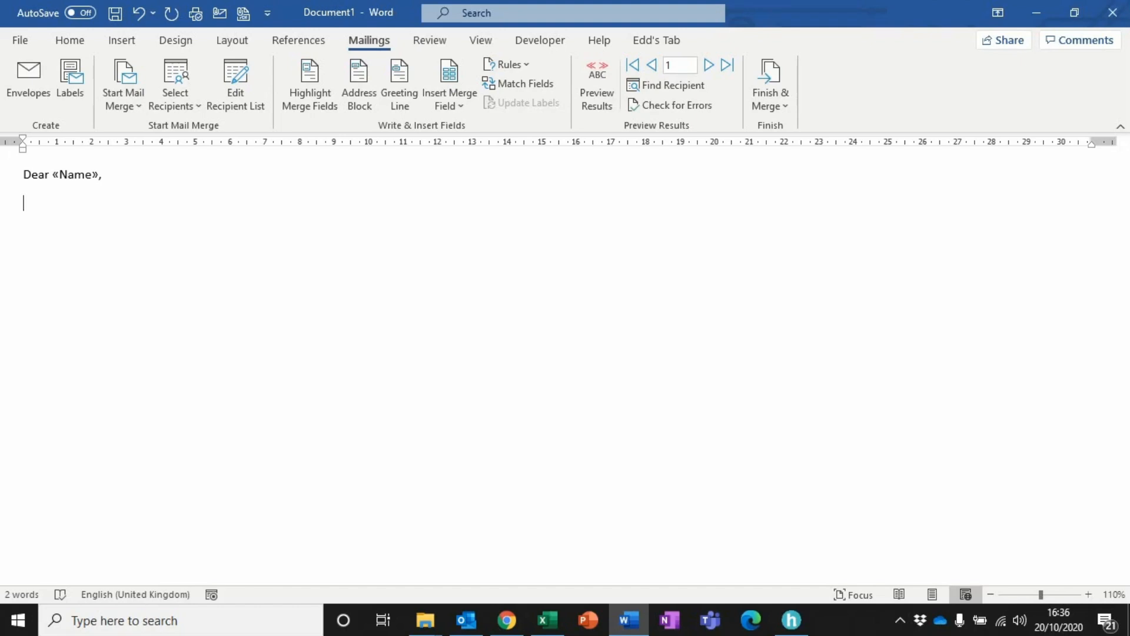
Write "Just a quick email to say a big CONGRATULATIONS to everyone in the" followed by the Department merge field
type("Just a quick email to say")
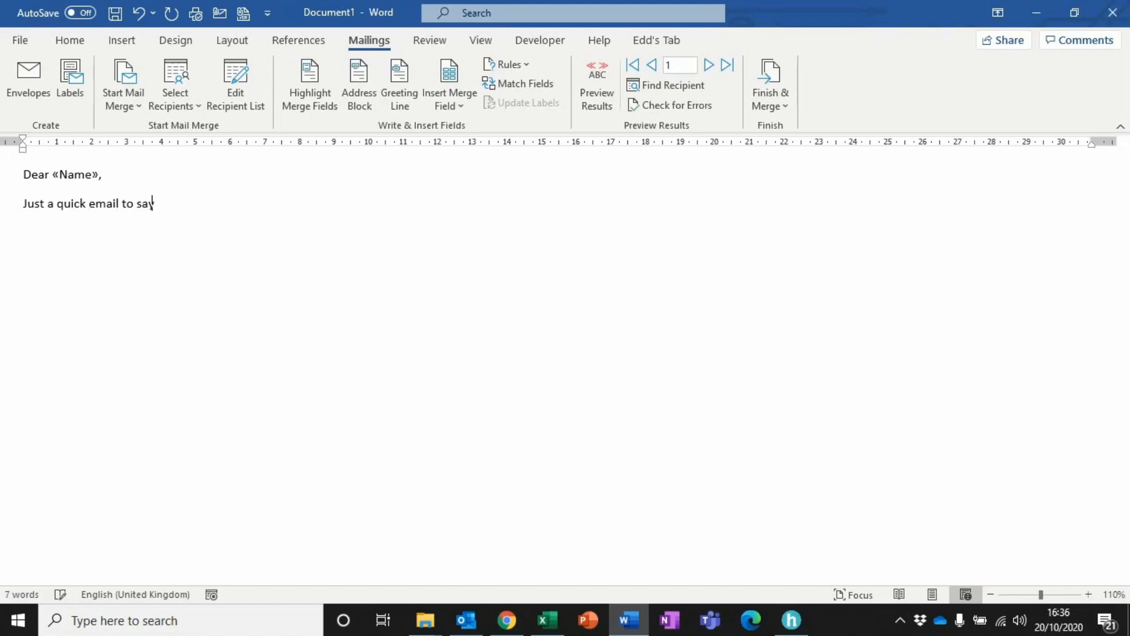
type(" a big CONGRA")
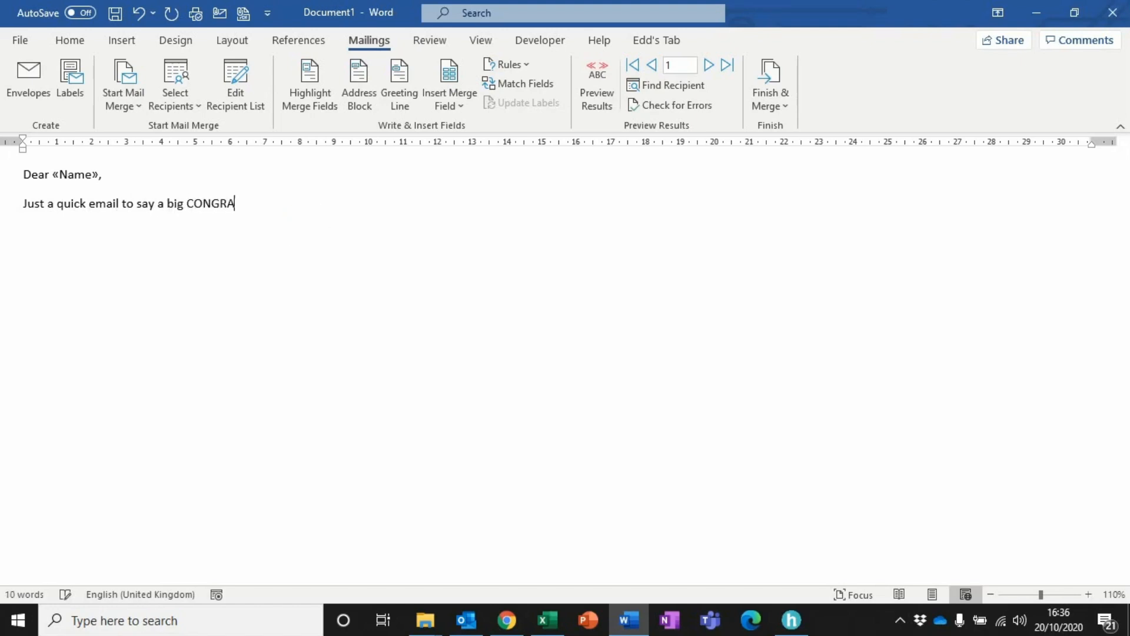
type("TULATIONS to")
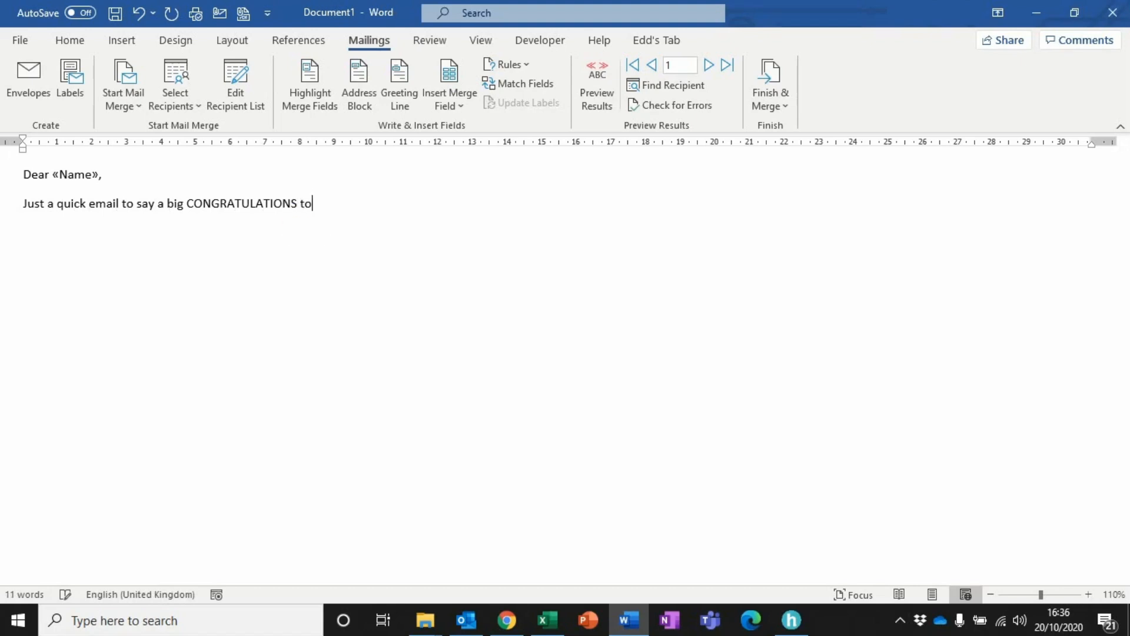
type(" everyone in the")
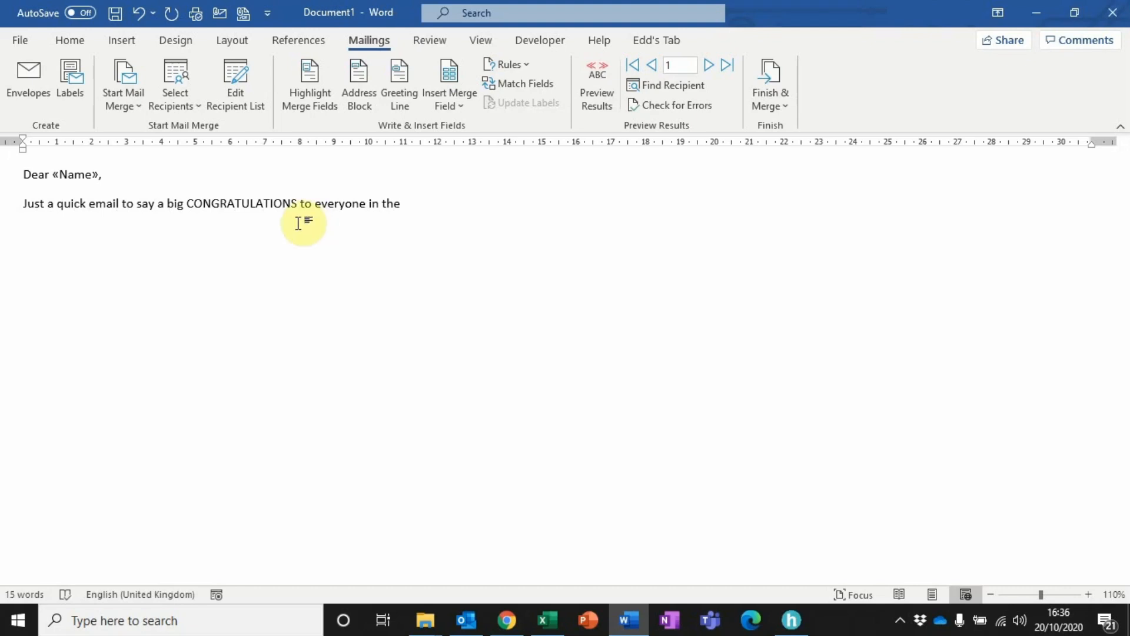
left_click(461, 97)
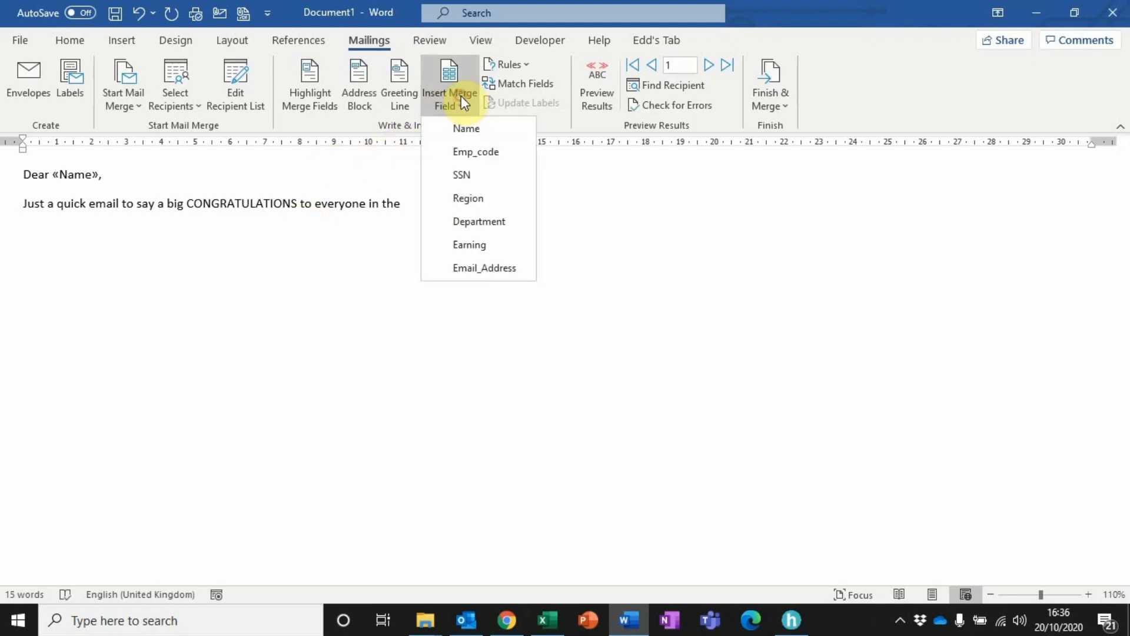
left_click(479, 222)
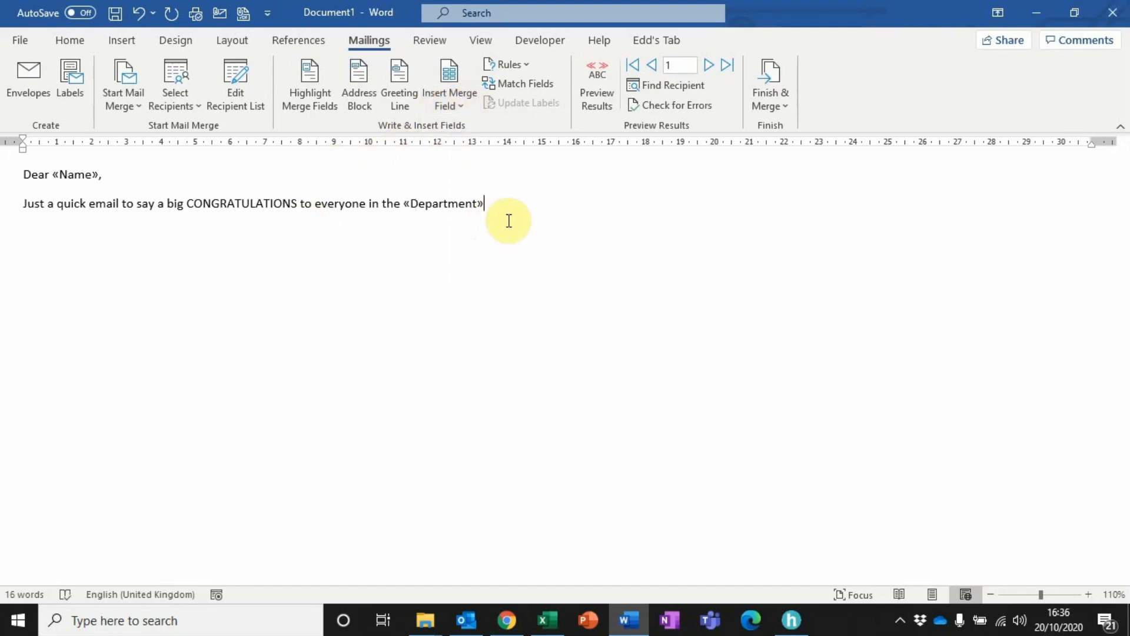
Complete the paragraph after the Department field with "Team. Well done and keep up the hard work!!!!"
type("Team")
type(". Well done an")
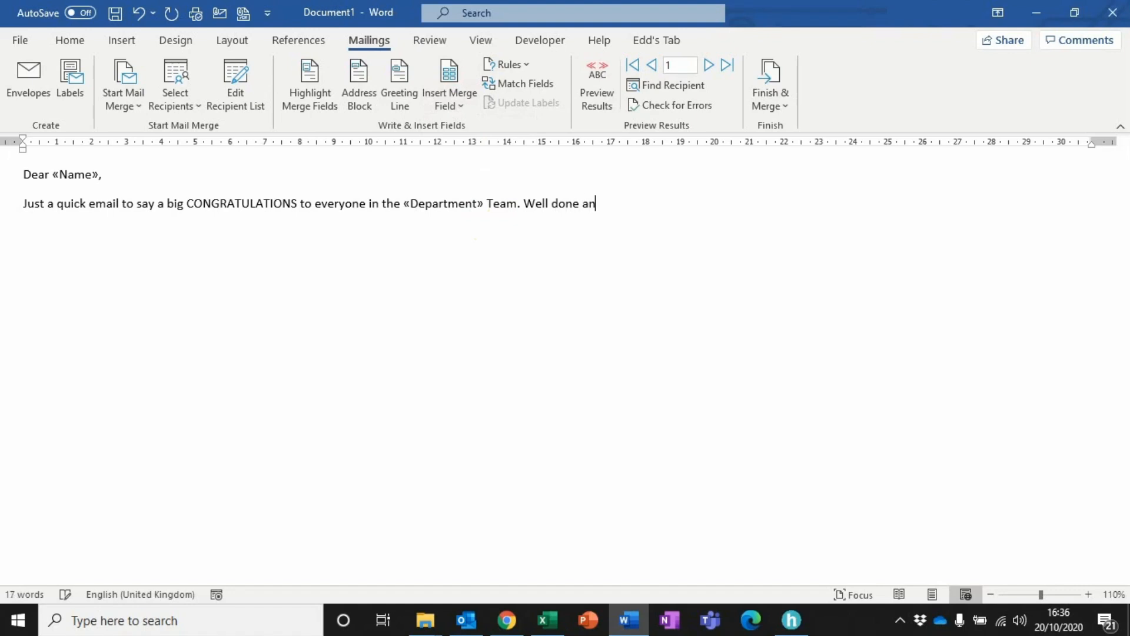
type("d keep up the ha")
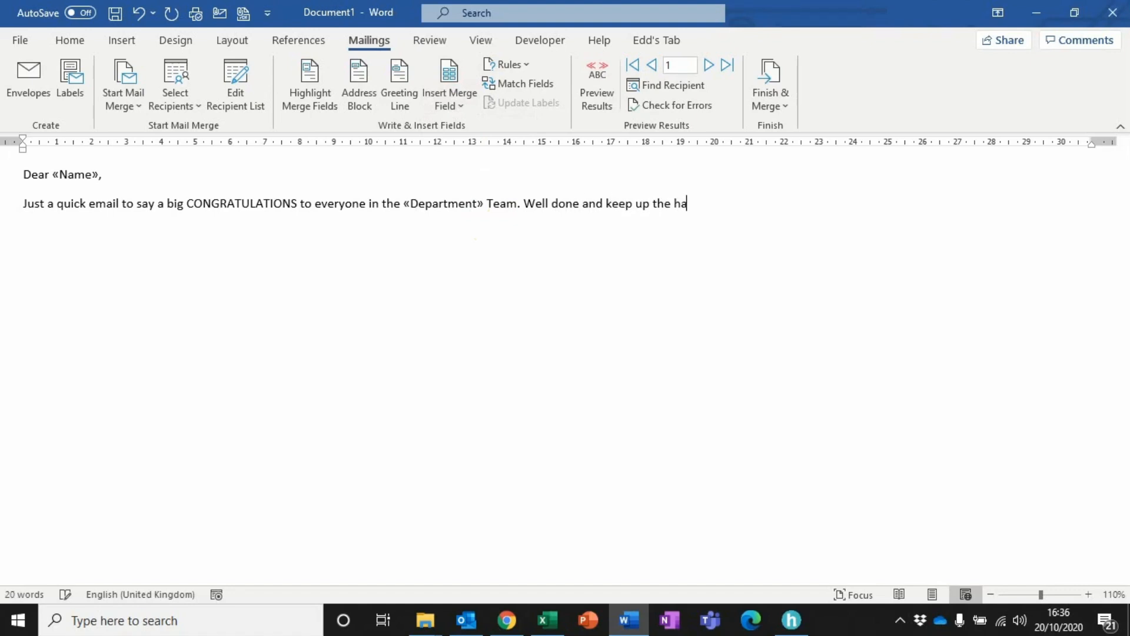
type("rd work!!!!")
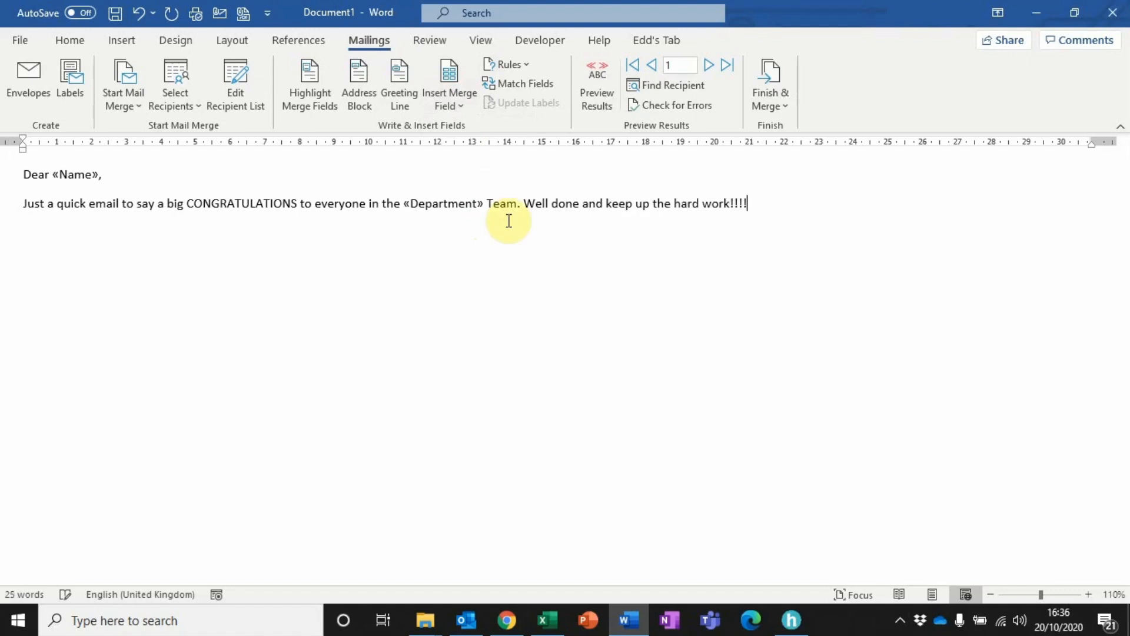
Add the closing "Regards," below the message, with the sign-off "The boss!!" in its own paragraph
key("Return")
type("Reards")
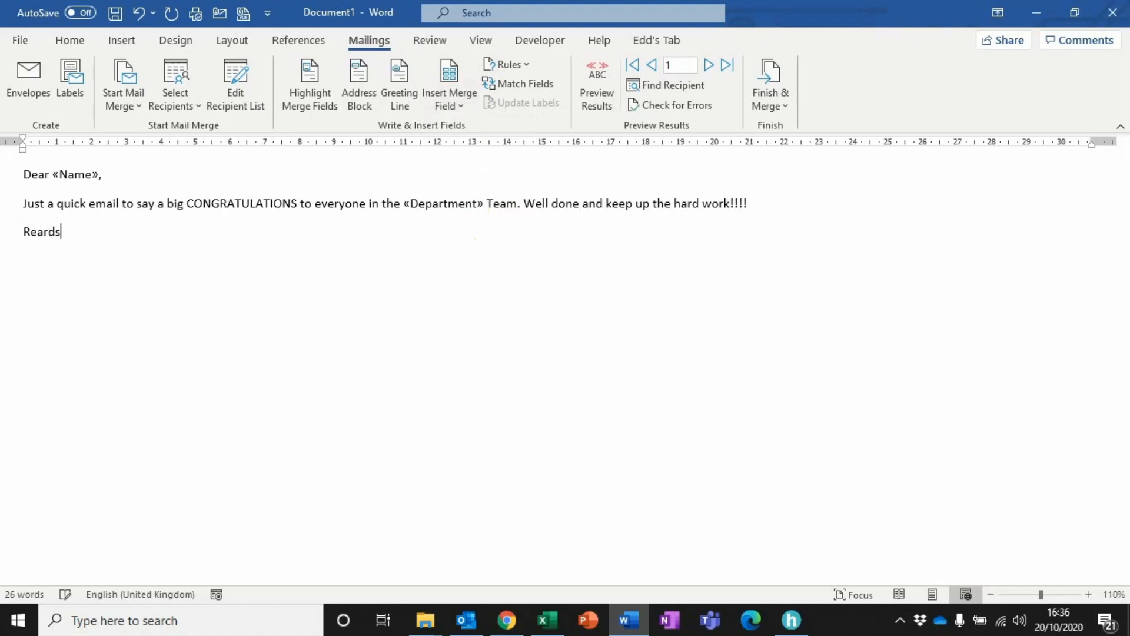
key("BackSpace")
key("BackSpace")
key("BackSpace")
key("BackSpace")
key("BackSpace")
type("gards,")
key("Return")
type("The boss!!")
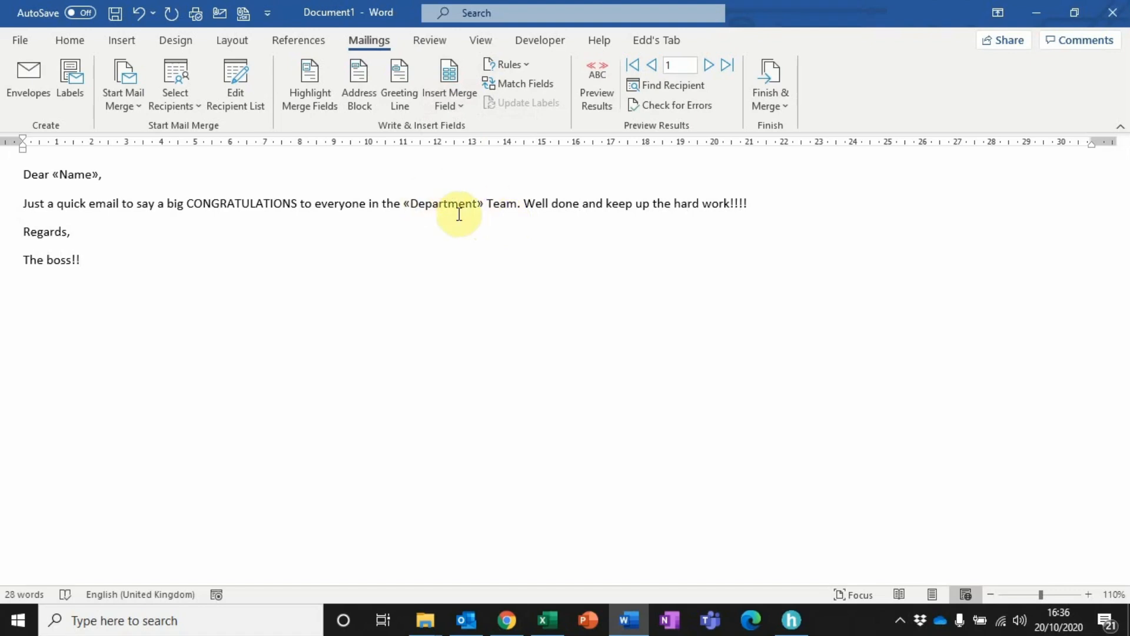
Check the Name and Department merge fields in the message and turn on highlighting for merge fields
left_click(427, 203)
left_click(454, 101)
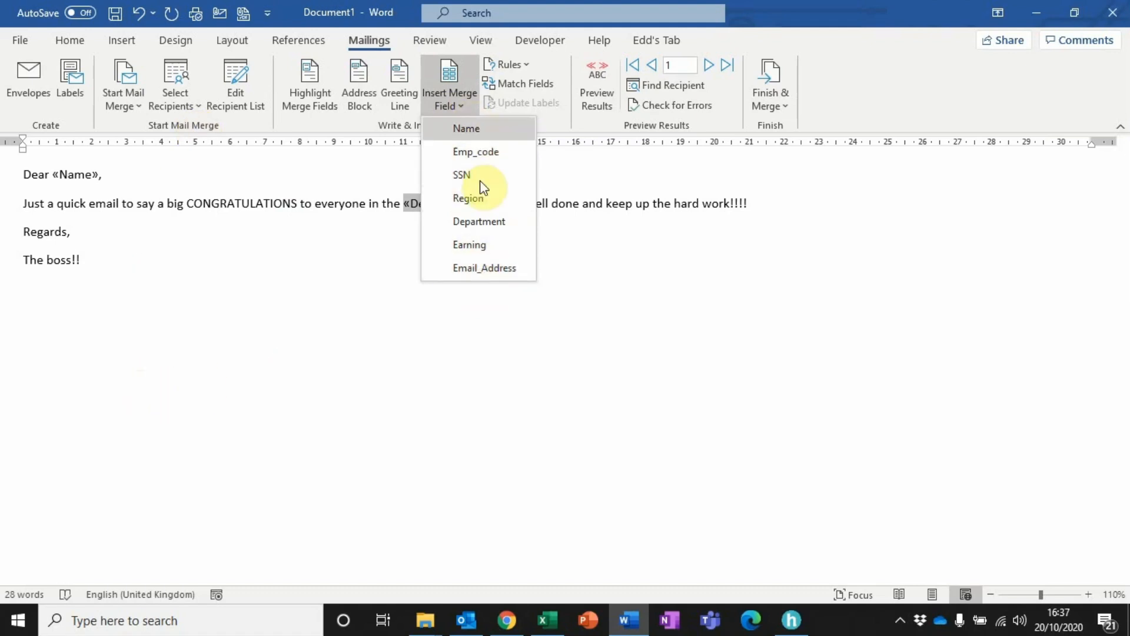
left_click(298, 200)
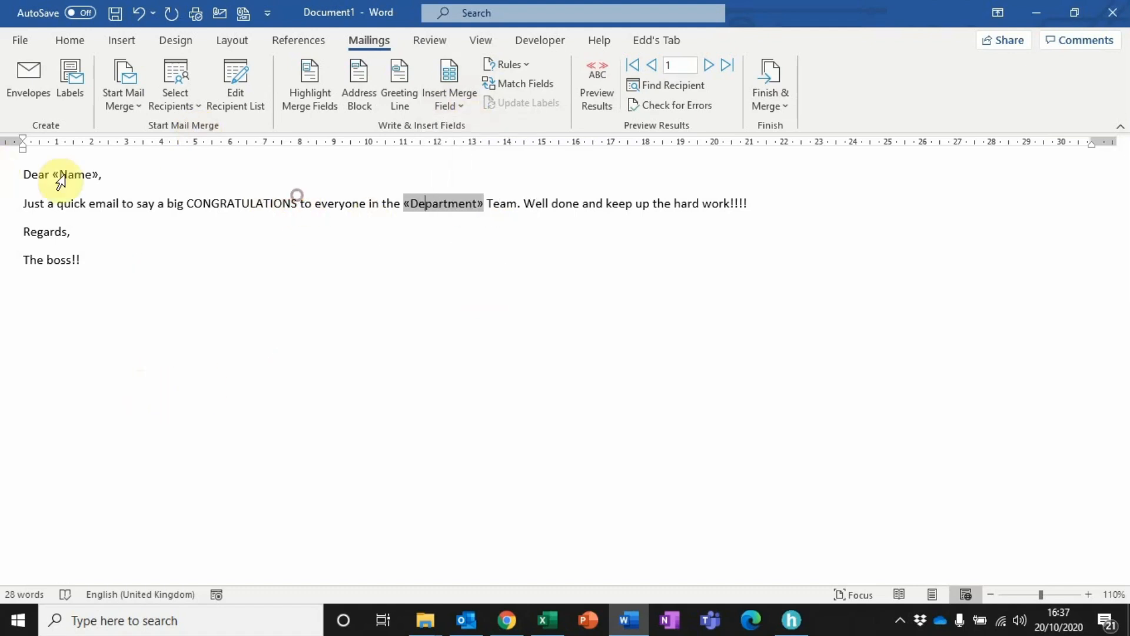
left_click(68, 174)
left_click(457, 203)
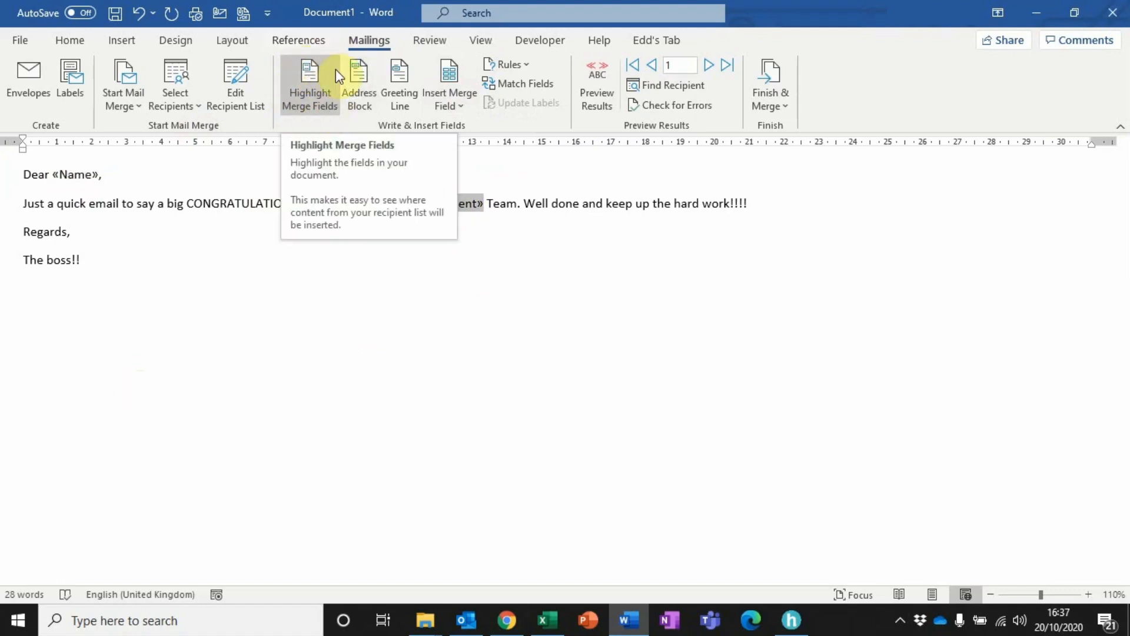
left_click(310, 100)
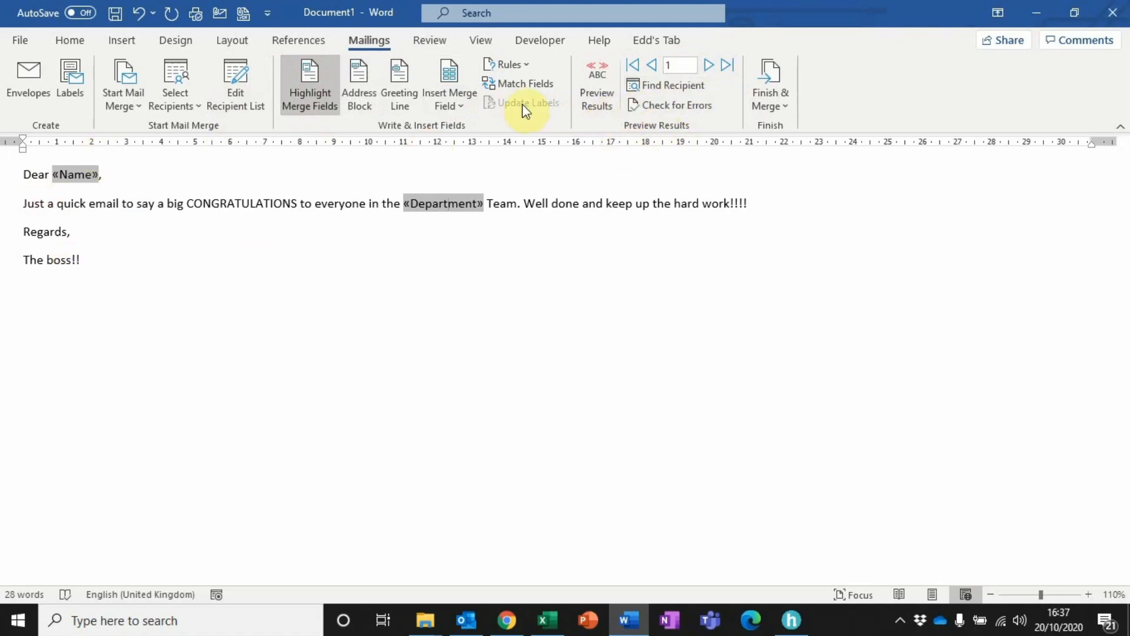
Preview the merged message for several recipients, going forward and back through the records, and end the preview
left_click(601, 80)
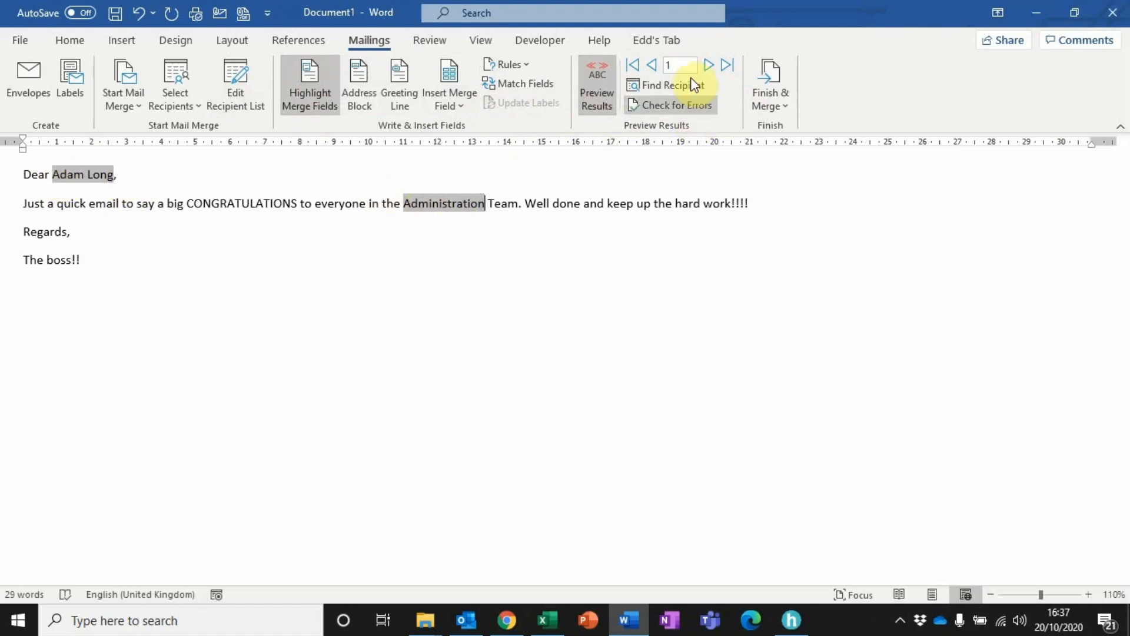
left_click(716, 59)
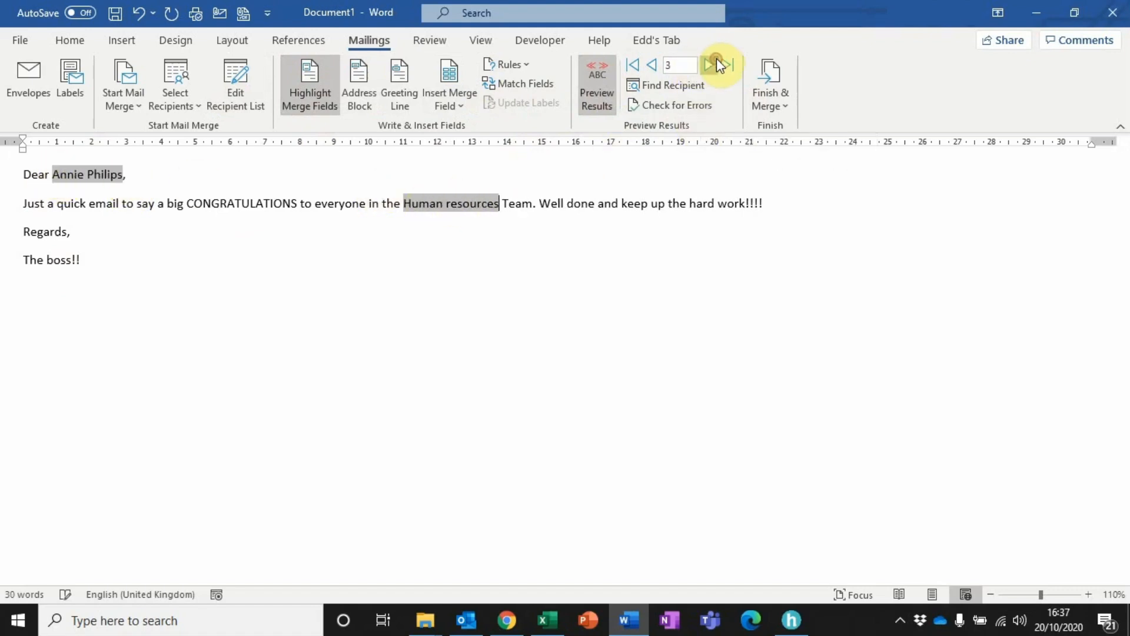
left_click(716, 58)
left_click(716, 58)
left_click(716, 59)
left_click(716, 58)
left_click(656, 62)
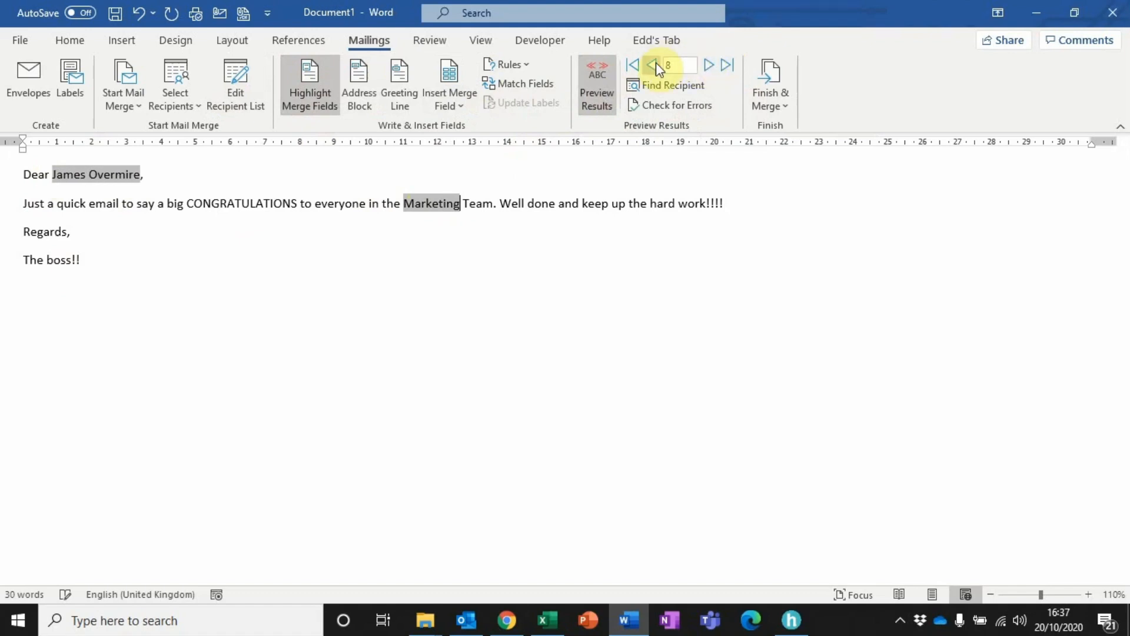
left_click(656, 62)
left_click(656, 63)
left_click(655, 62)
left_click(656, 62)
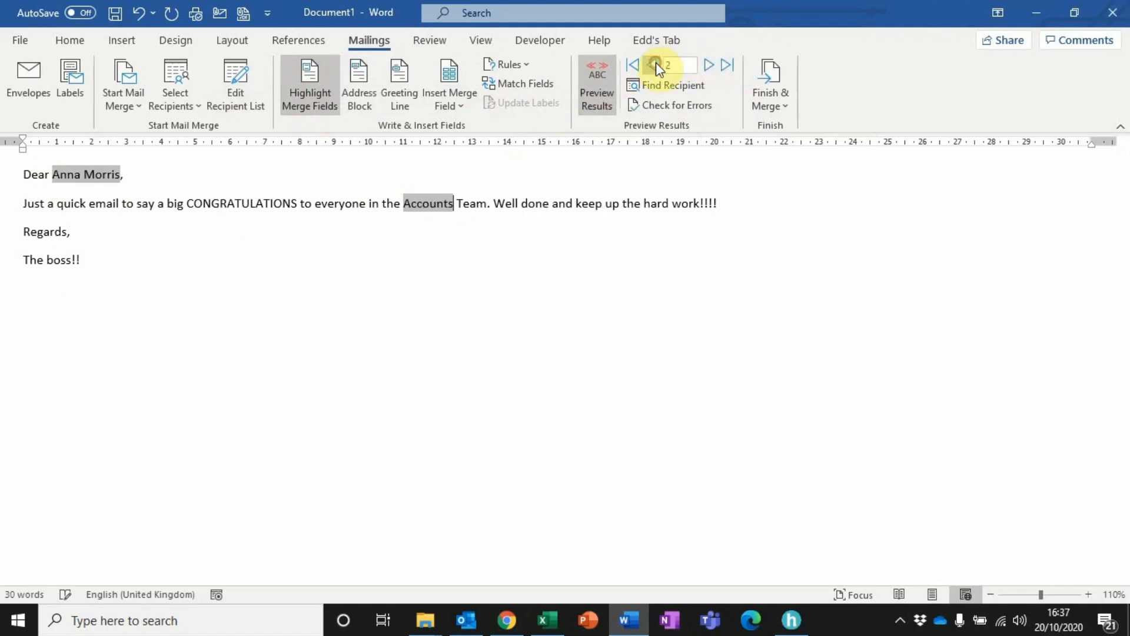
left_click(591, 88)
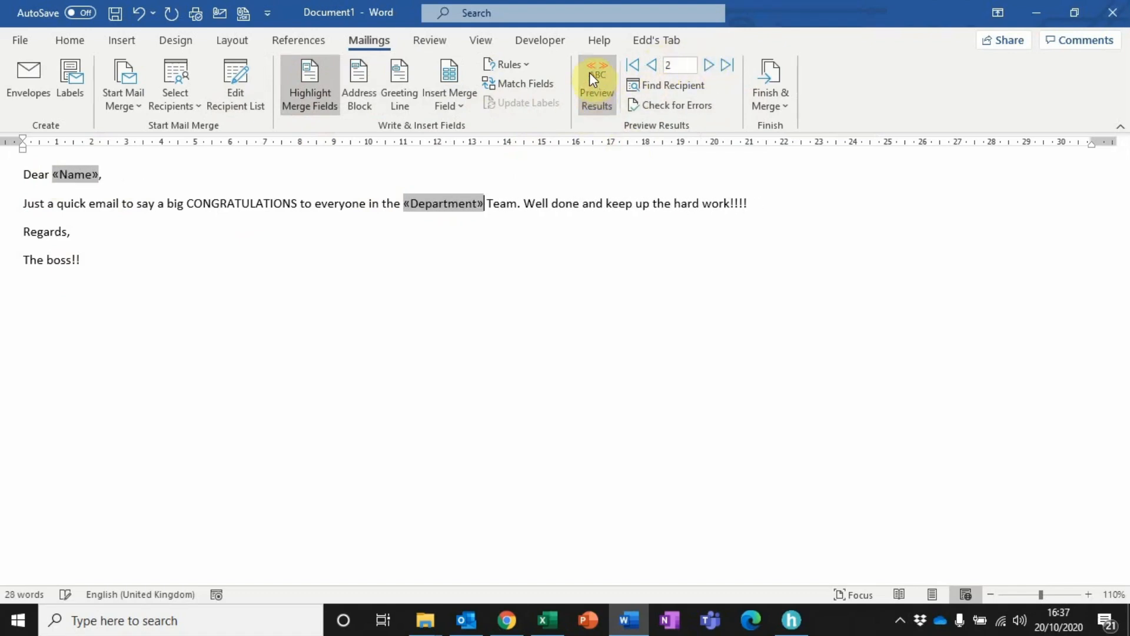
Check the merged message against its merge fields by switching the results preview on and off
left_click(589, 74)
left_click(594, 80)
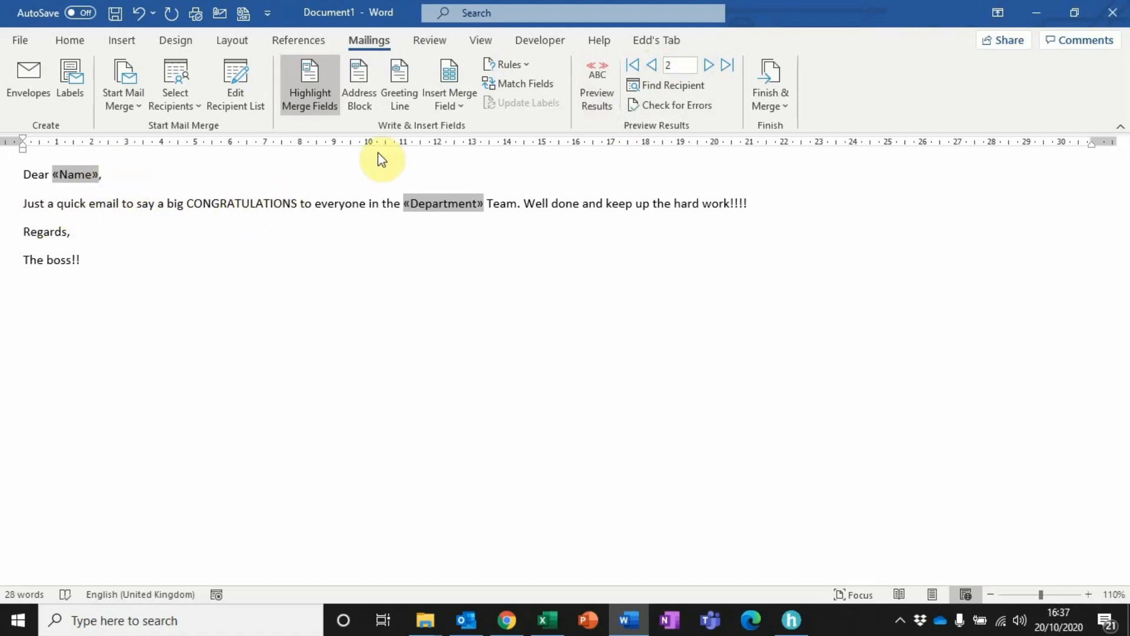
left_click(587, 93)
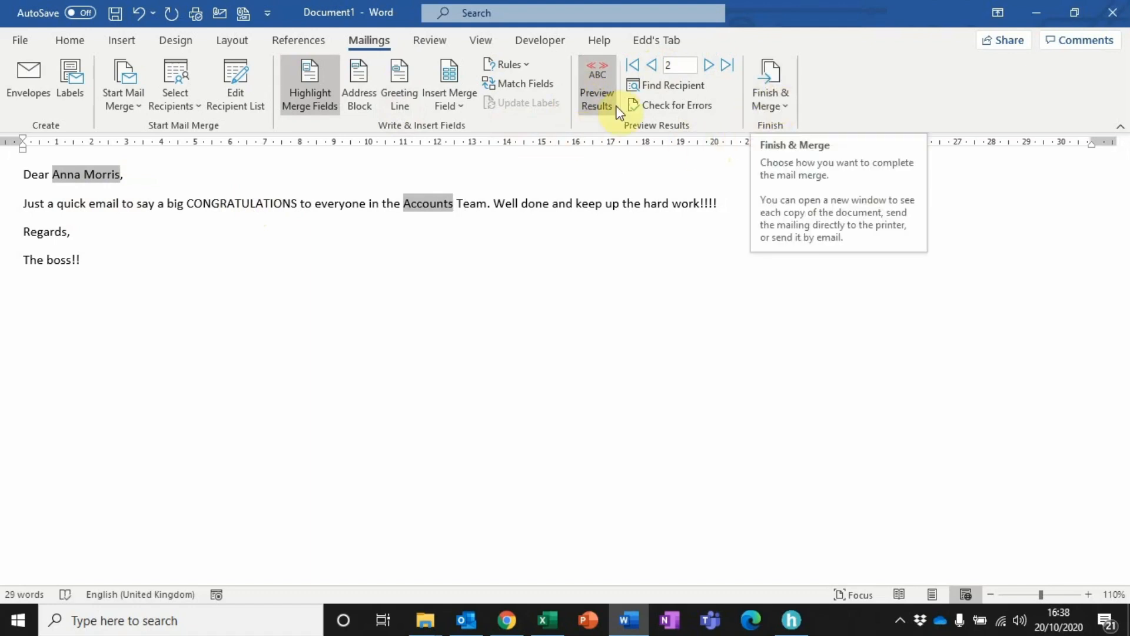
left_click(594, 96)
Set up the merge to e-mail messages, addressed by the Email_Address field with the subject "A big WELL DONE!!"
left_click(770, 88)
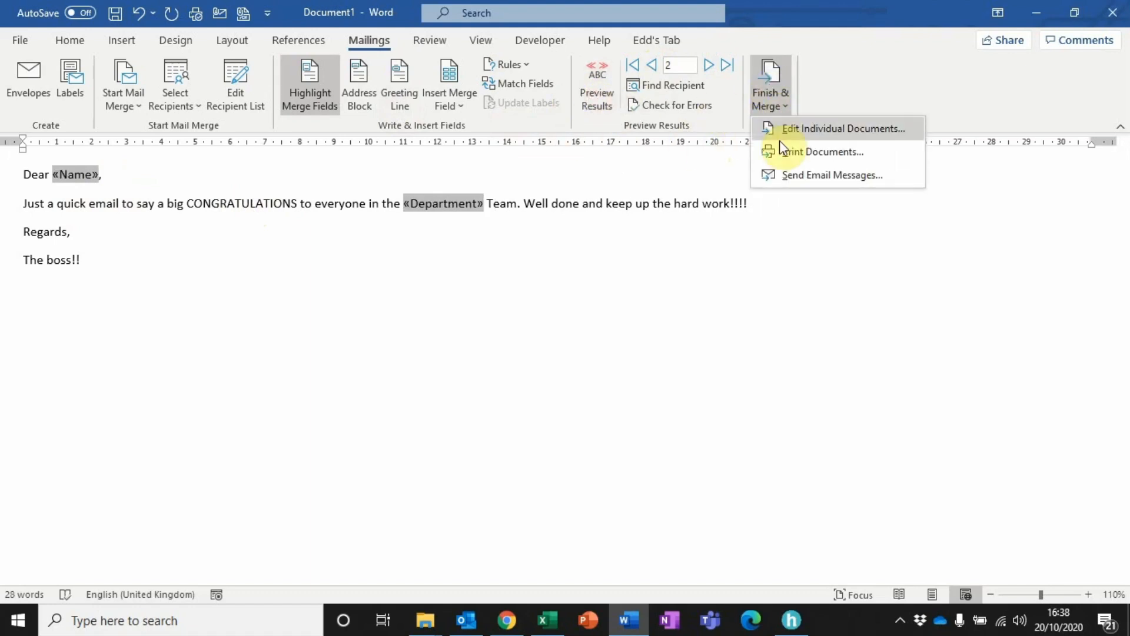
left_click(834, 175)
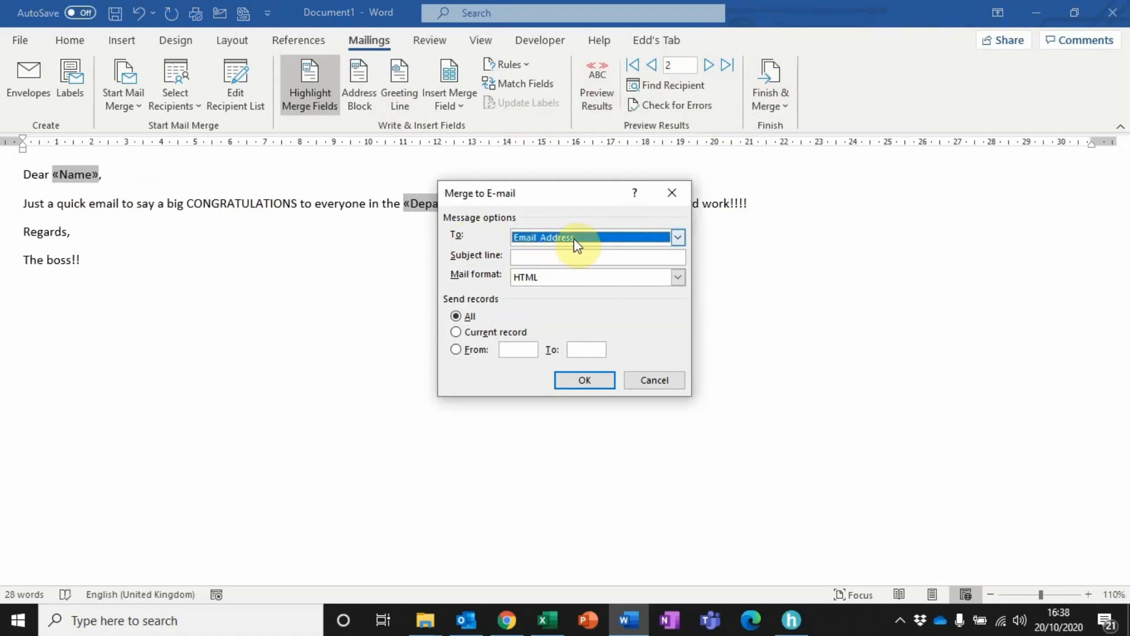
left_click(678, 237)
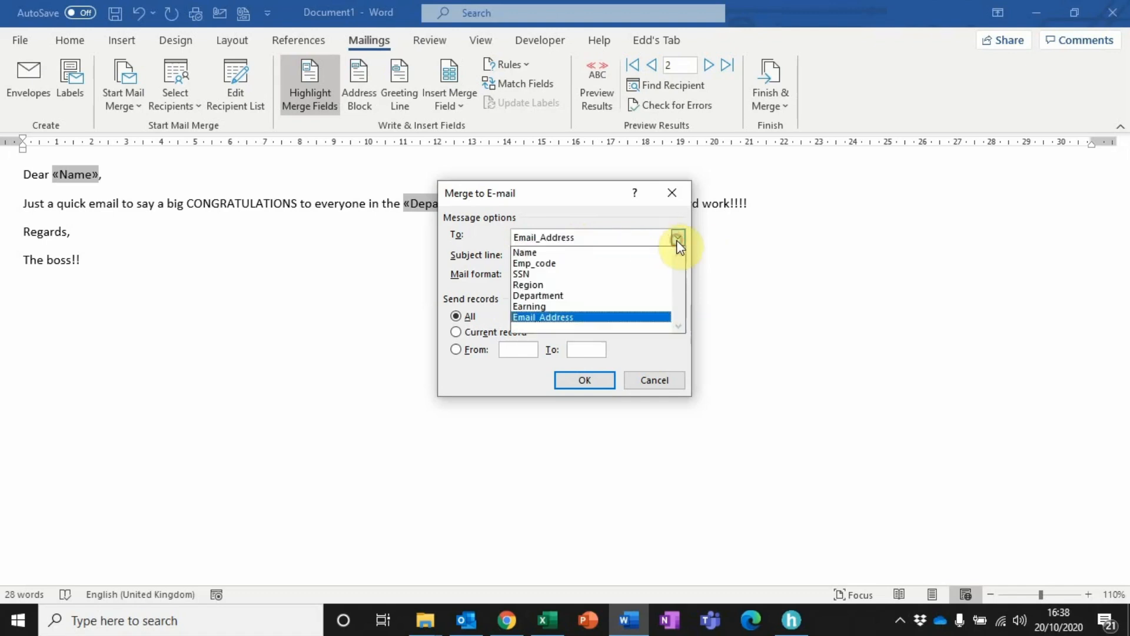
left_click(548, 316)
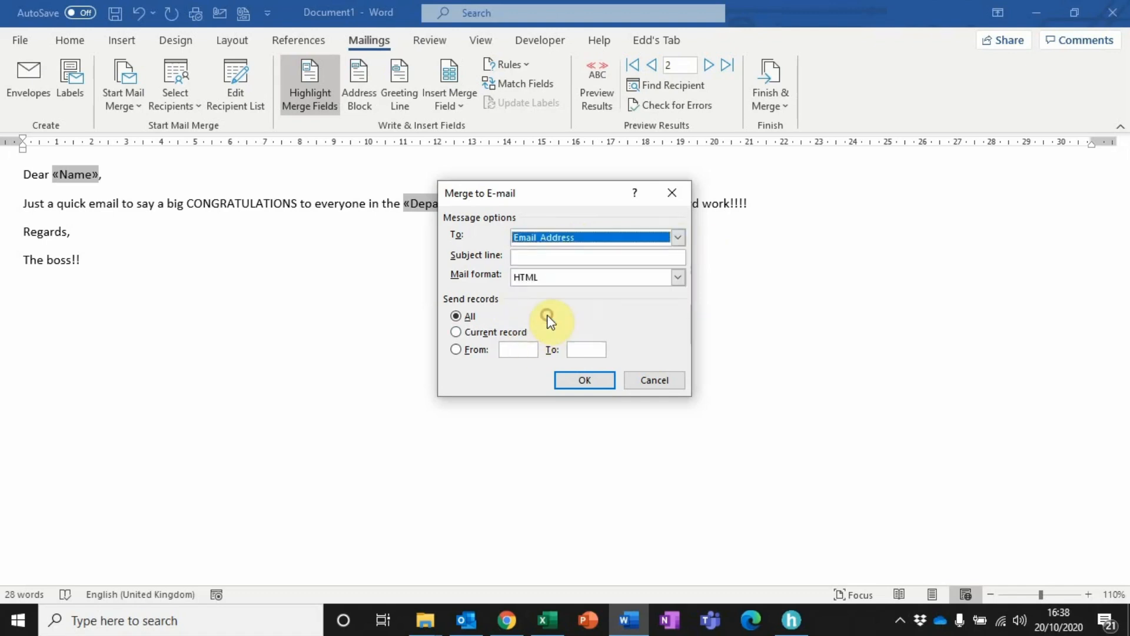
left_click(556, 258)
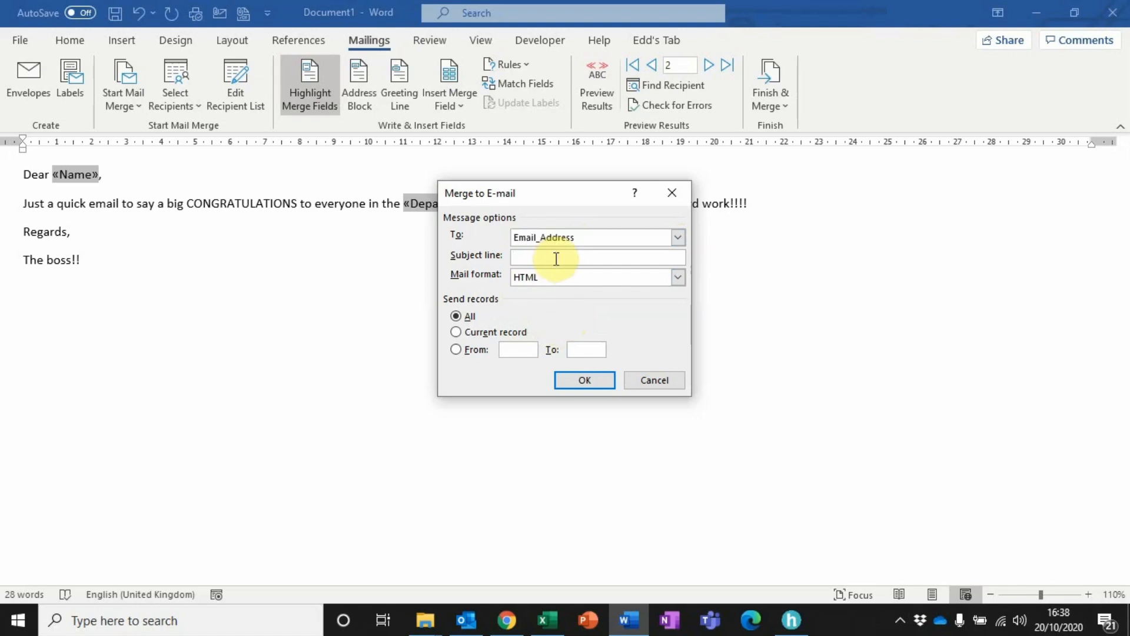
type("A big WELL DONE!!")
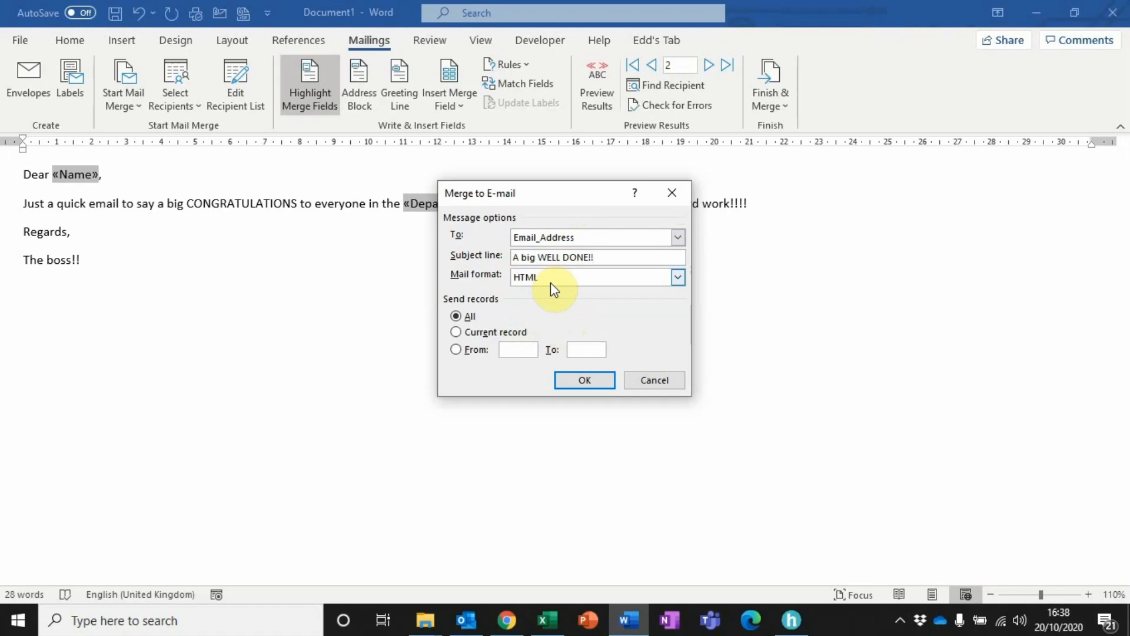
left_click(455, 350)
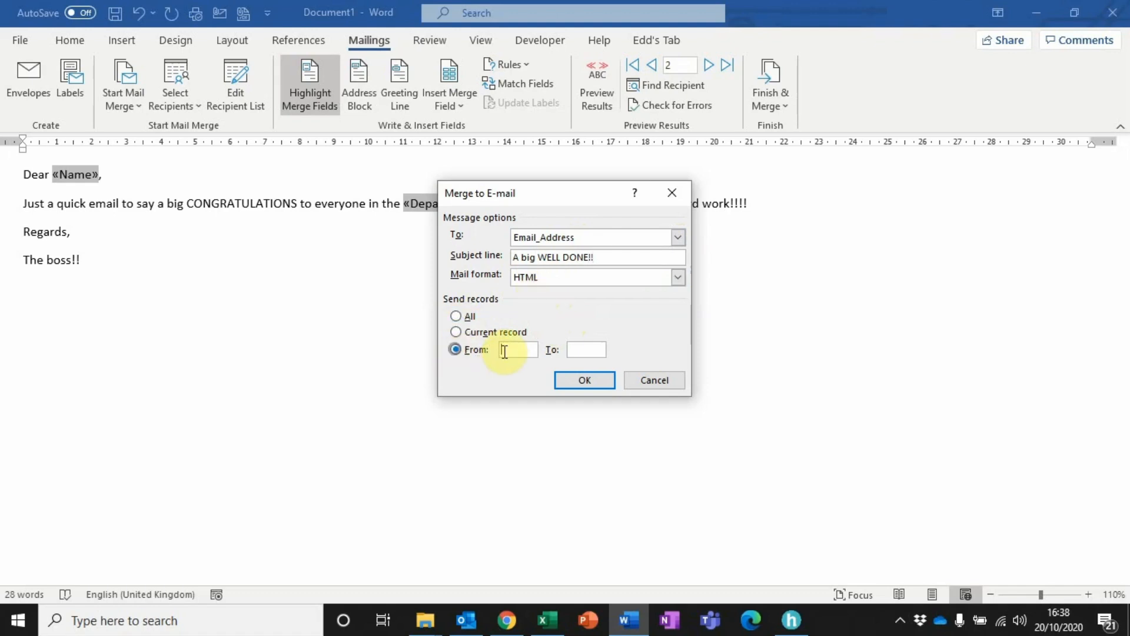
type("1")
left_click(589, 351)
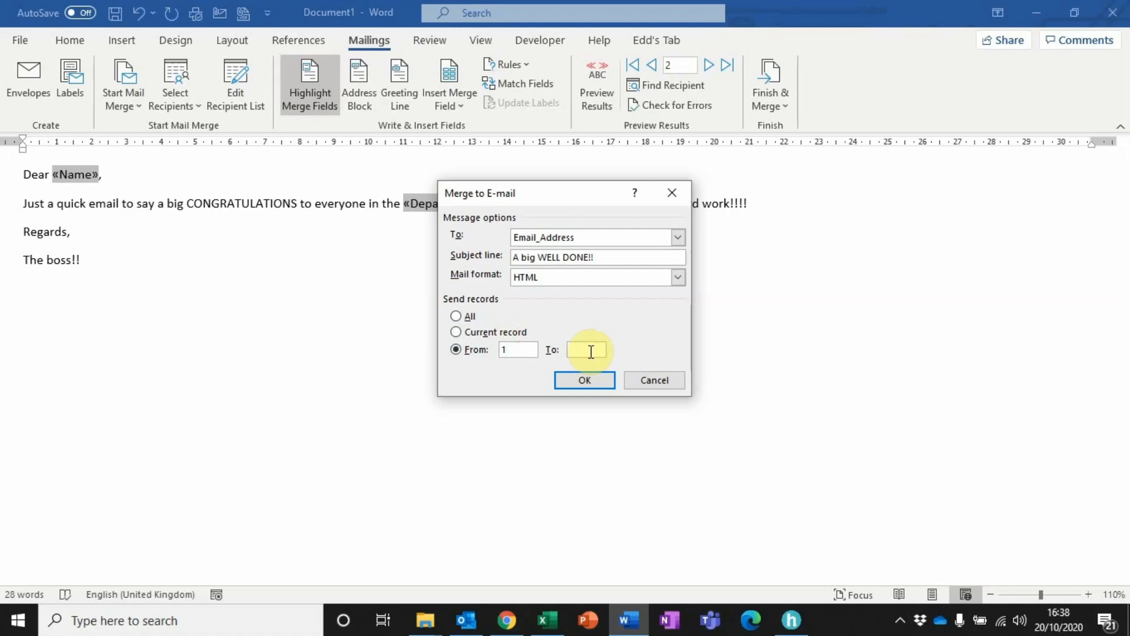
type("500")
key("BackSpace")
key("BackSpace")
key("BackSpace")
key("BackSpace")
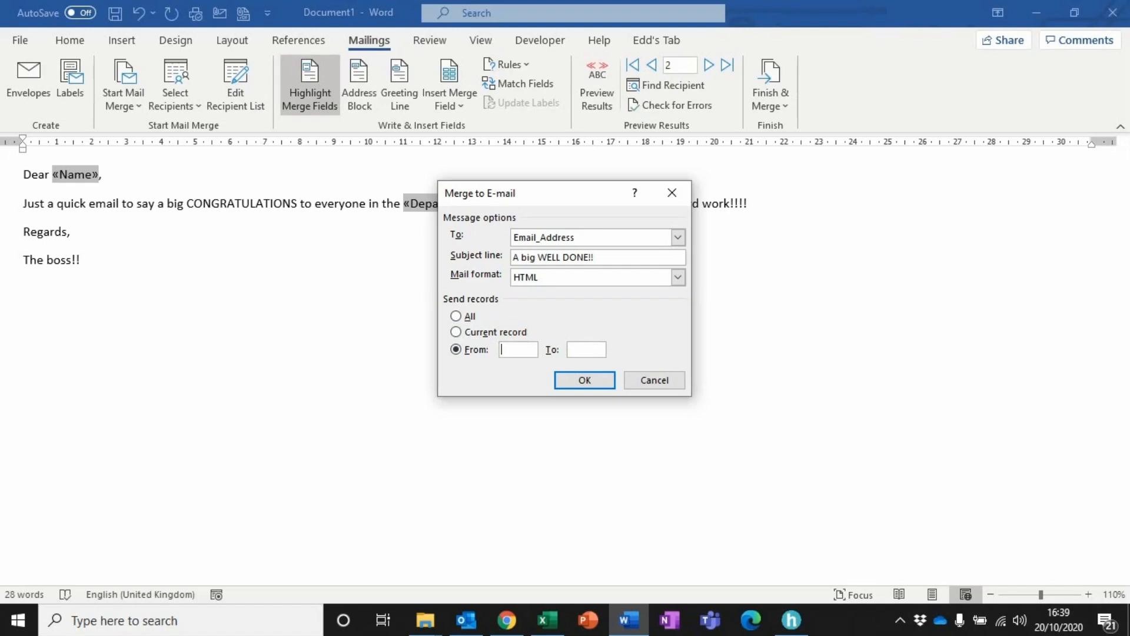
Set the e-mail merge to send all records and send the messages
left_click(457, 316)
left_click(585, 381)
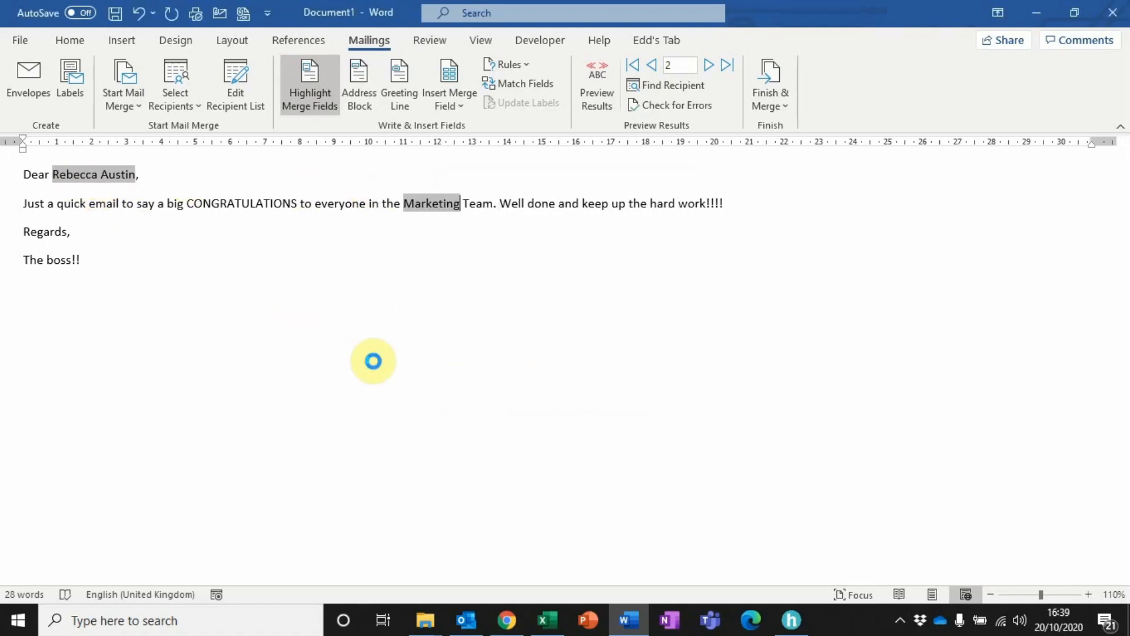
Switch to Outlook to check the sent merge e-mails, and return to Word to view the merge recipient list
left_click(467, 623)
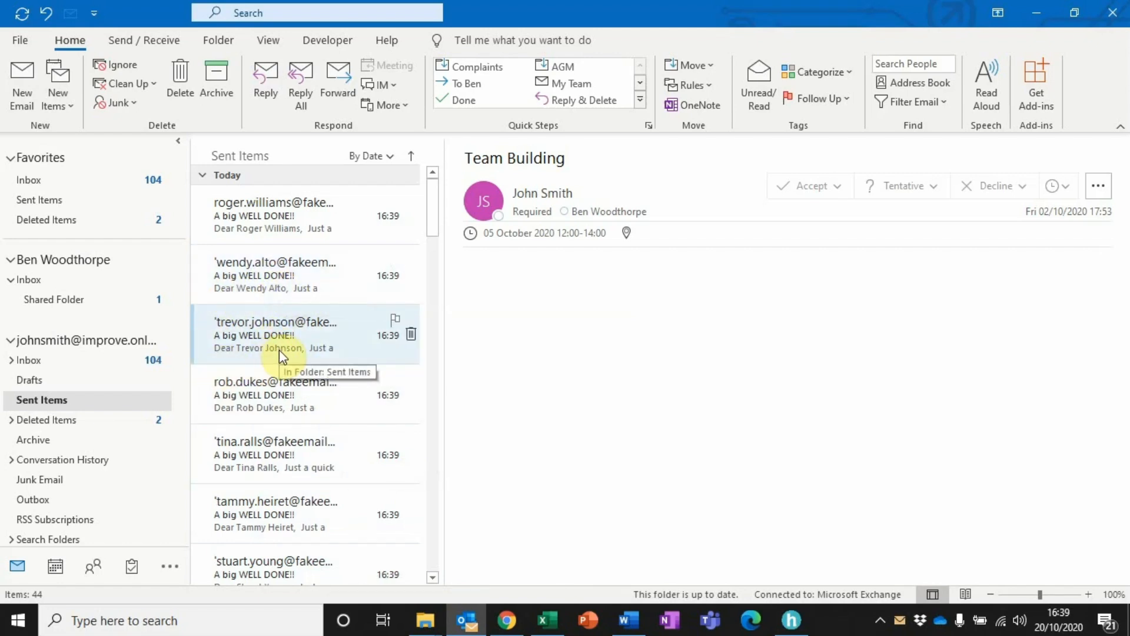
left_click(630, 626)
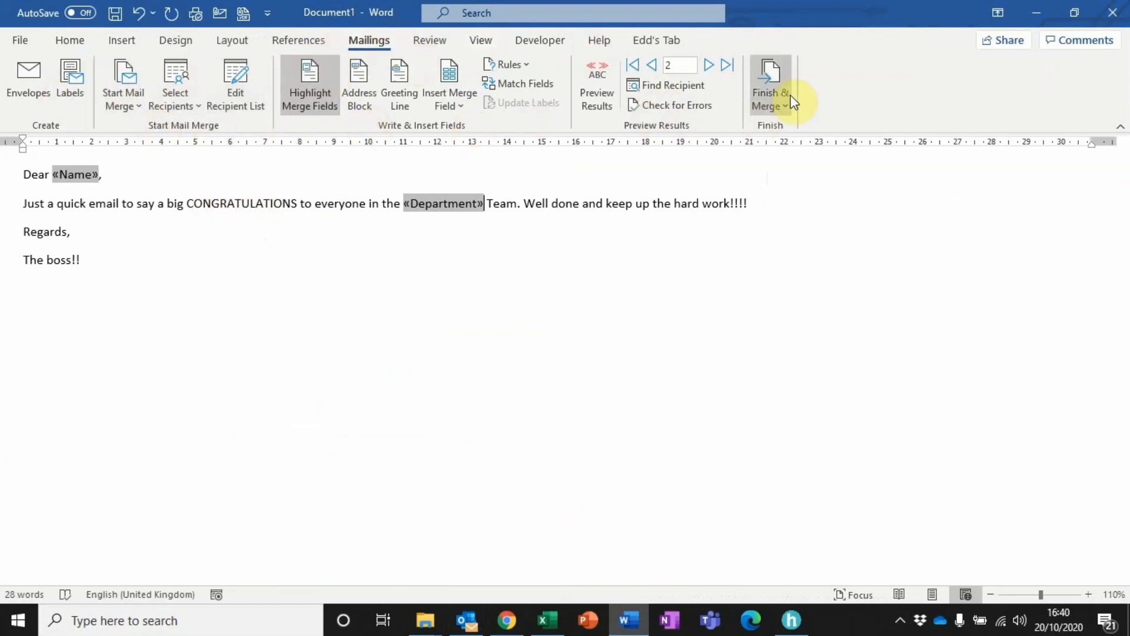
left_click(235, 88)
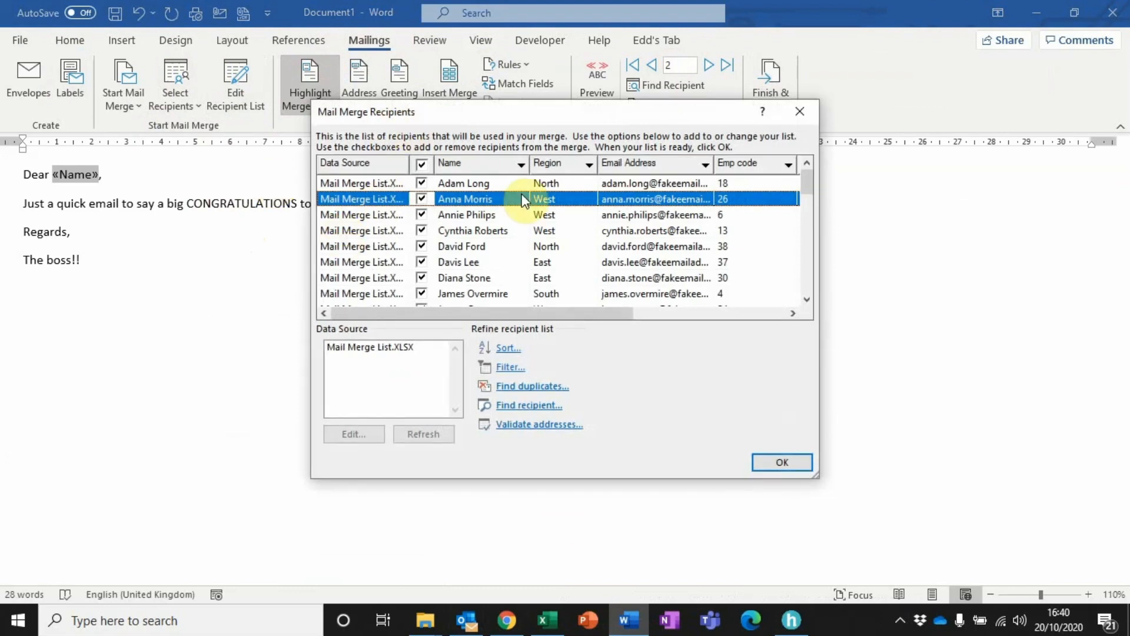
left_click(799, 110)
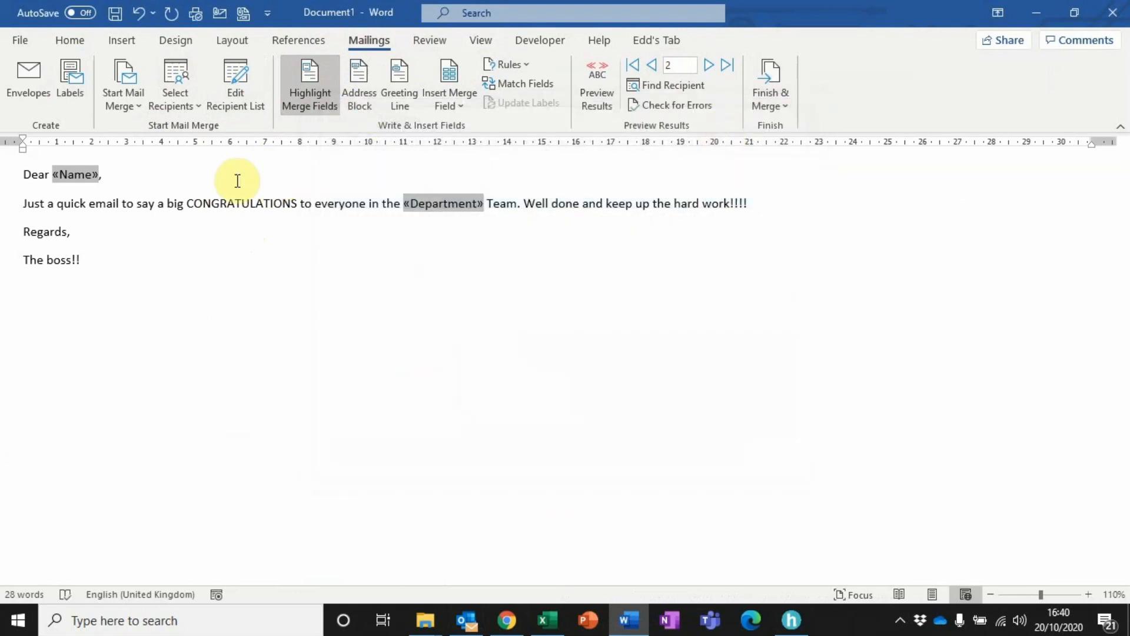